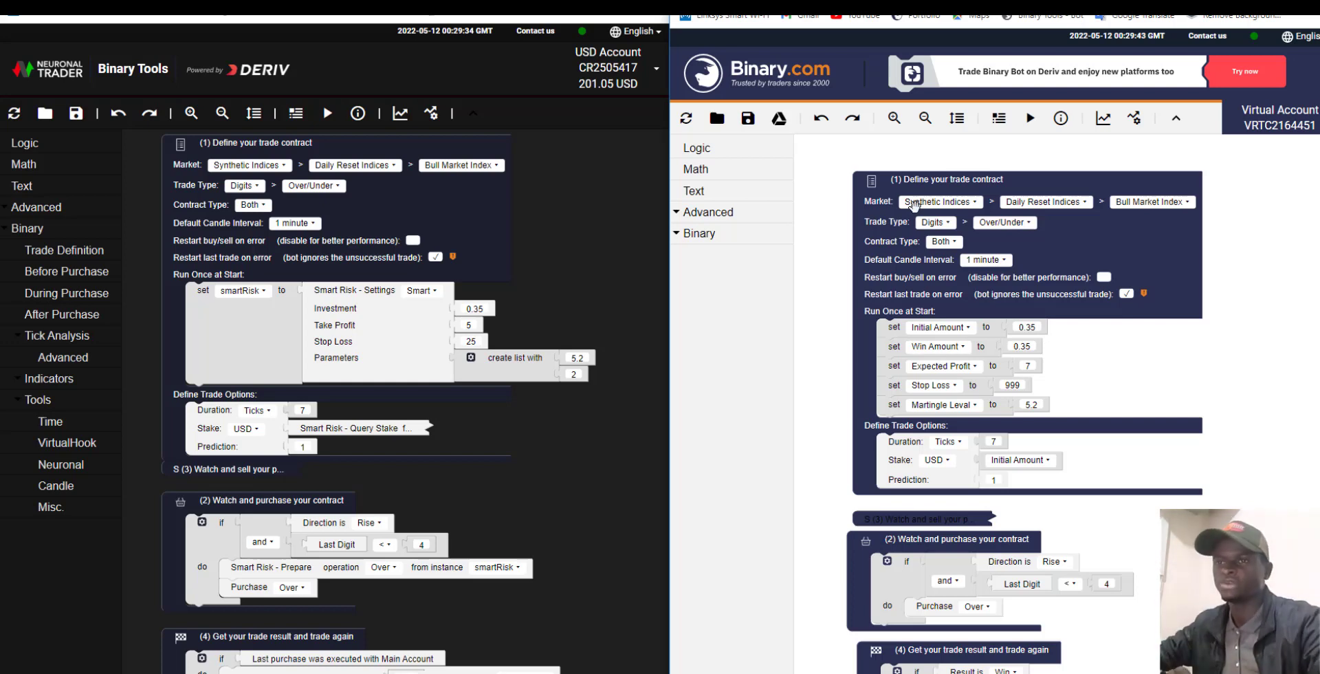
Step: Review the start-up amounts (initial 0.35, expected profit 7, stop loss 999, martingale 5.2), then scroll to block (4)
{"action": "left_click", "coordinate": [423, 233]}
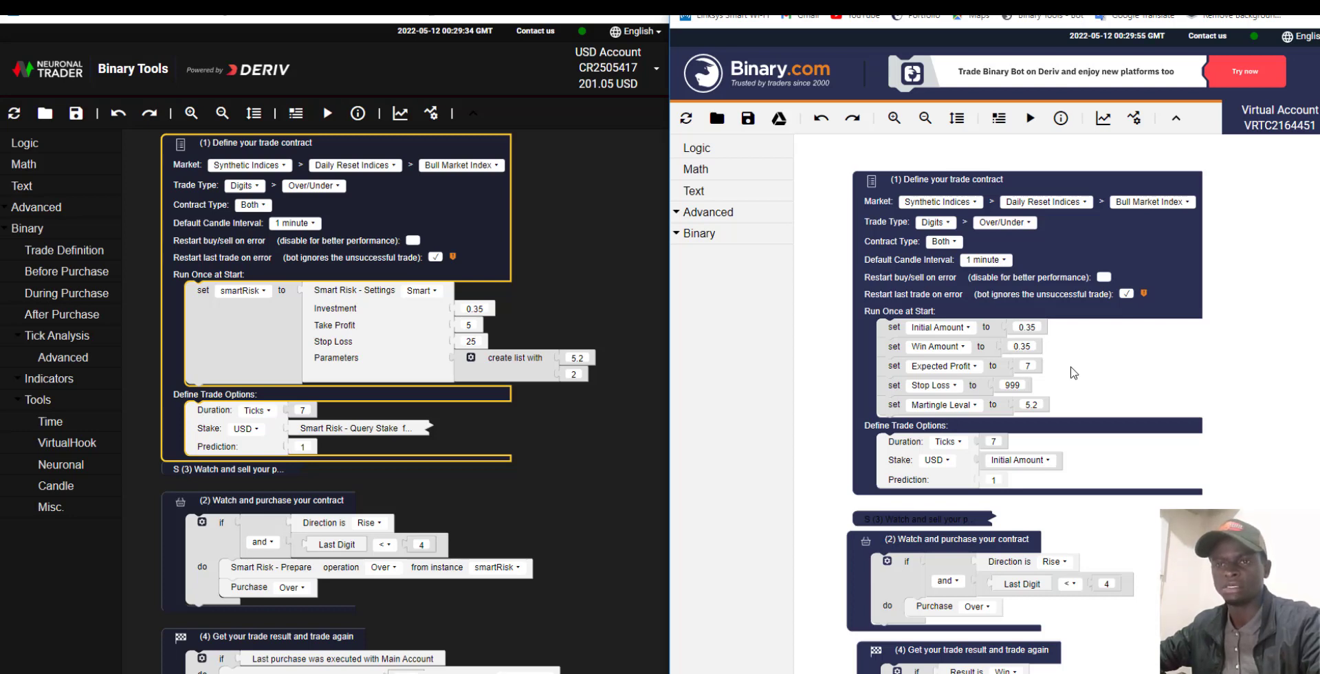
{"action": "left_click", "coordinate": [893, 327]}
{"action": "left_click", "coordinate": [895, 347]}
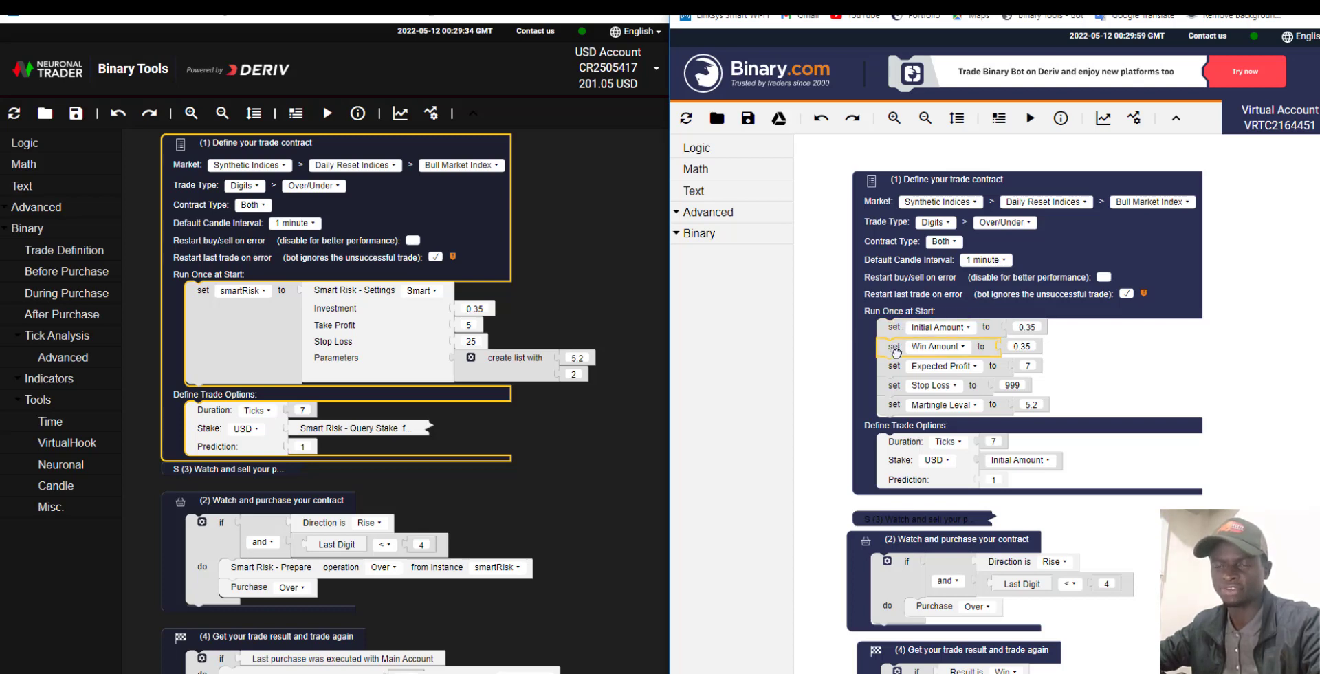
{"action": "left_click", "coordinate": [897, 368]}
{"action": "left_click", "coordinate": [869, 425]}
{"action": "left_click", "coordinate": [844, 485]}
{"action": "scroll", "coordinate": [877, 242], "scroll_direction": "down", "scroll_amount": 10}
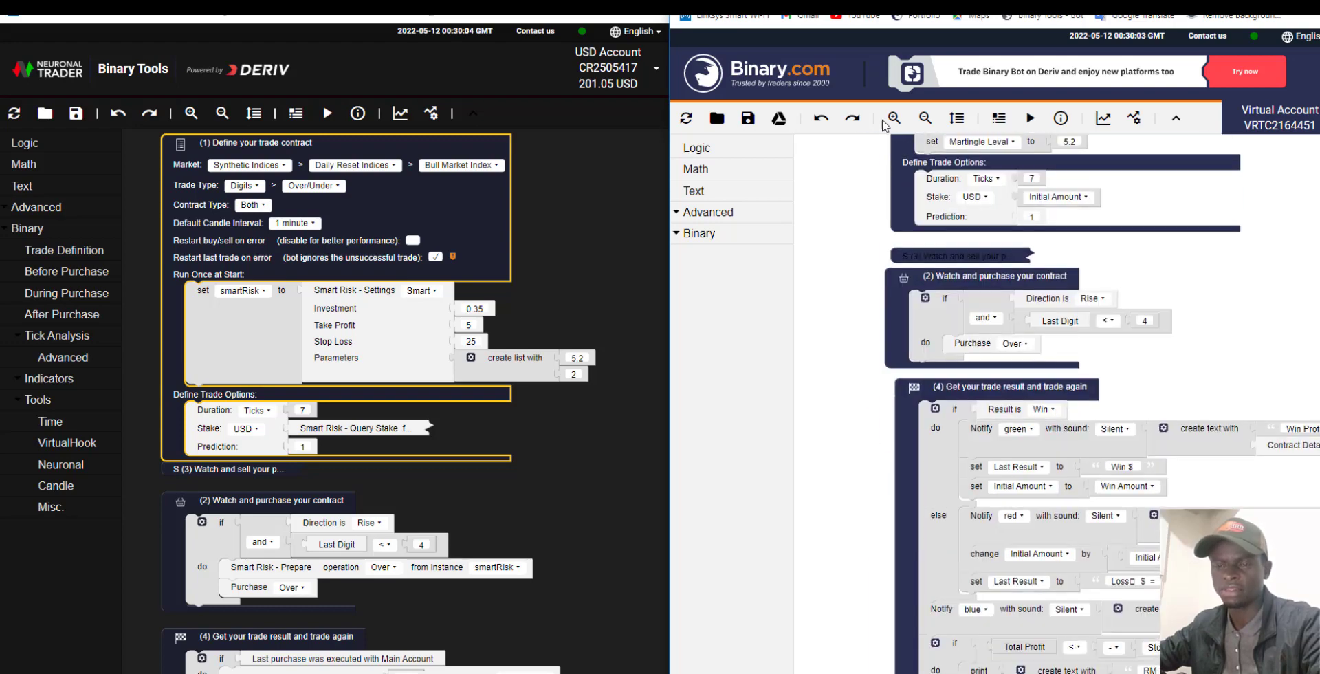
{"action": "scroll", "coordinate": [822, 250], "scroll_direction": "down", "scroll_amount": 3}
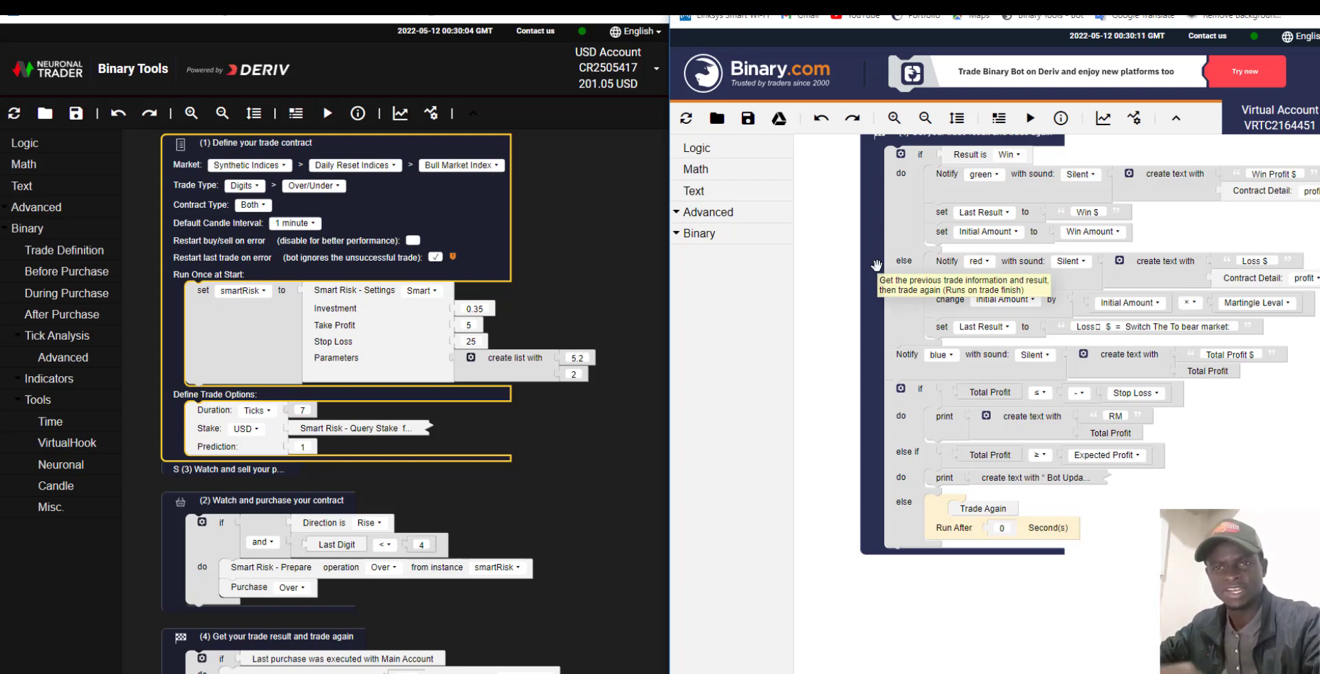
Step: Drag a new Smart Risk - Settings block from Trade Definition and place it beside the stake
{"action": "left_click", "coordinate": [516, 326]}
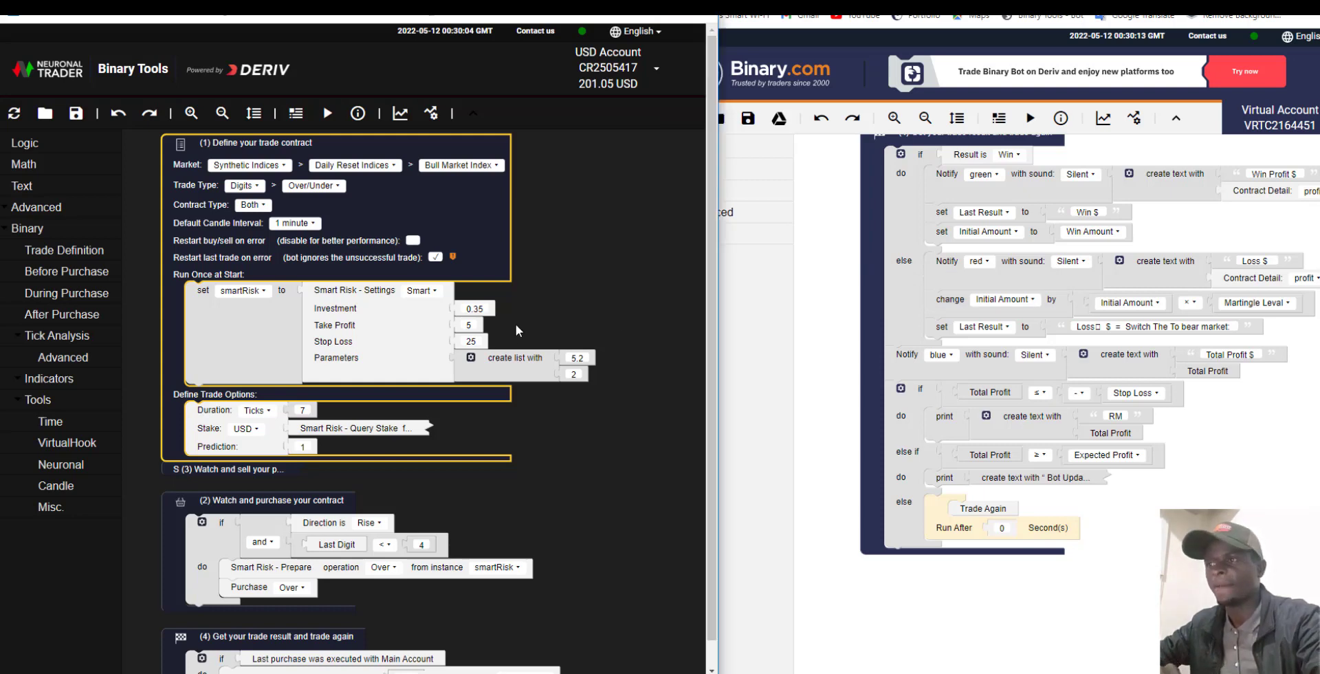
{"action": "left_click", "coordinate": [516, 324]}
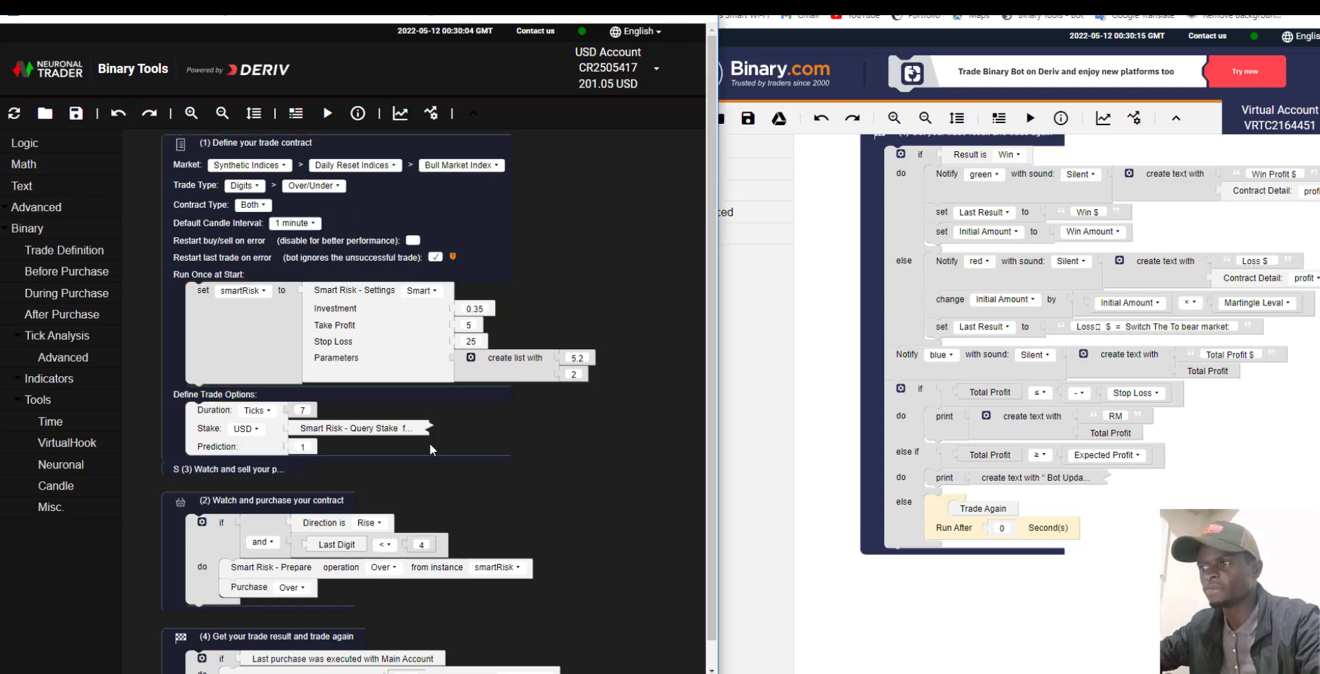
{"action": "left_click", "coordinate": [393, 321]}
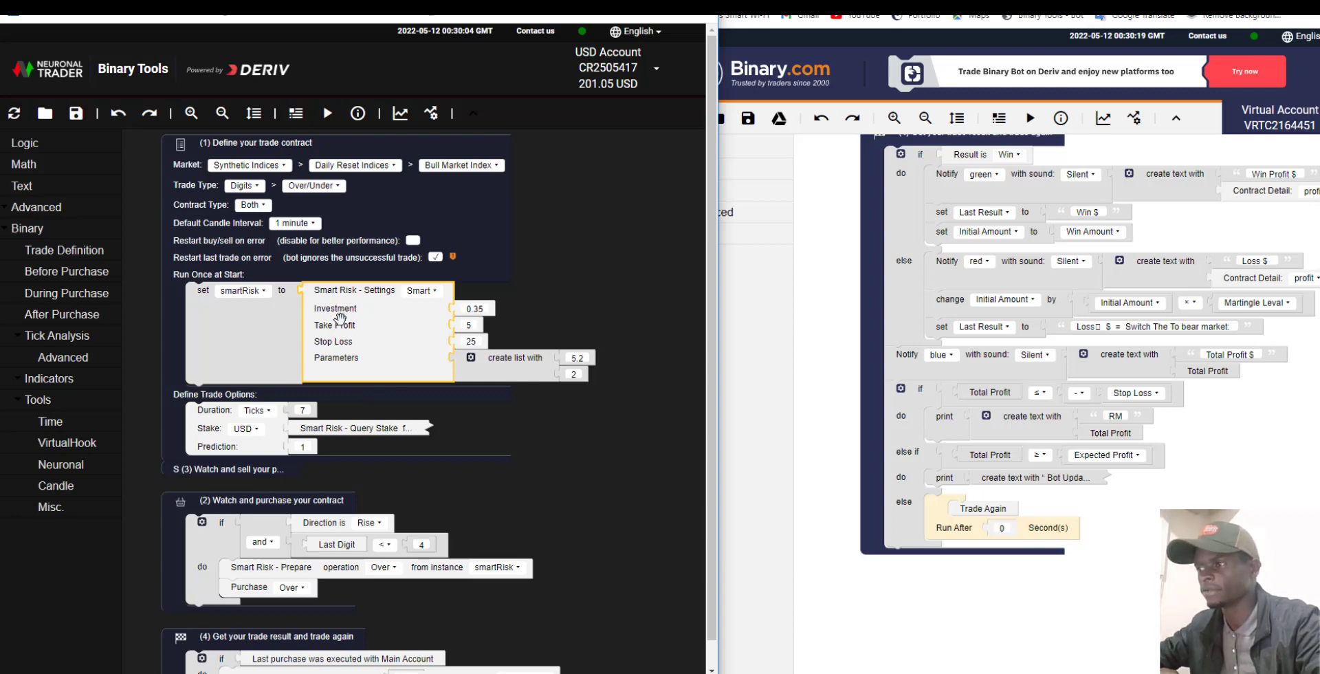
{"action": "left_click", "coordinate": [51, 251]}
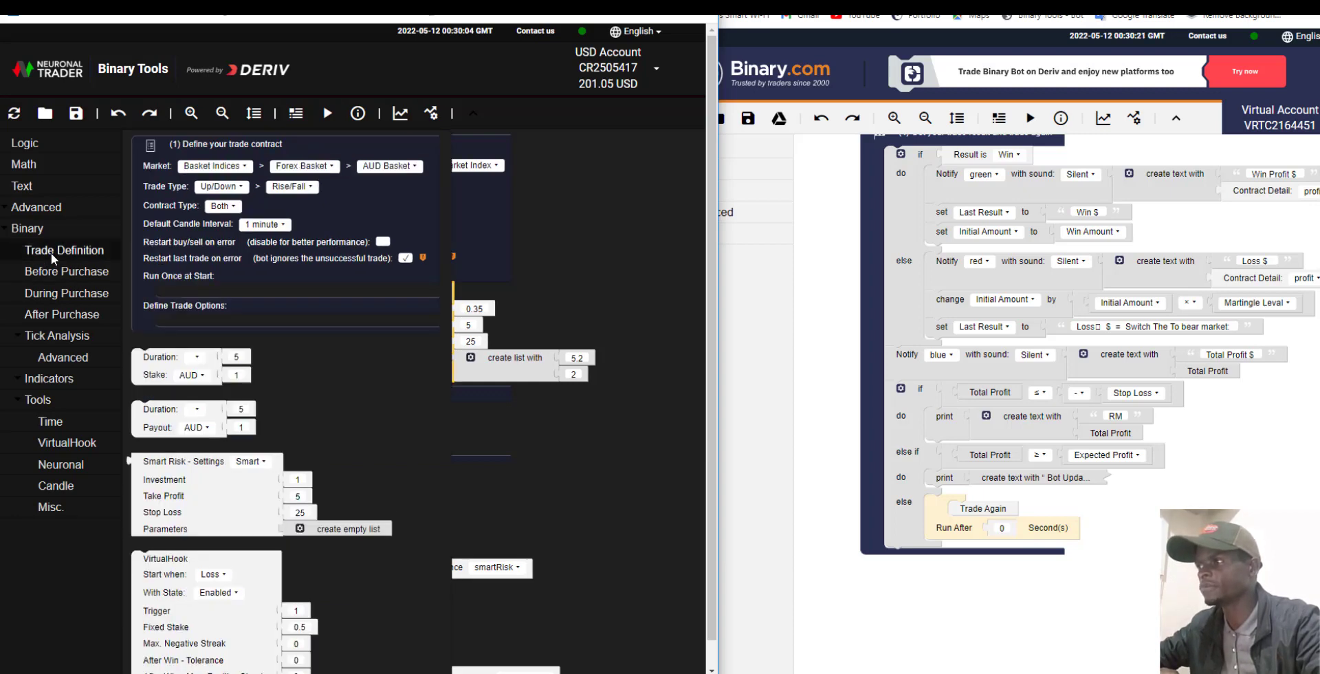
{"action": "left_click_drag", "start_coordinate": [177, 495], "coordinate": [519, 421]}
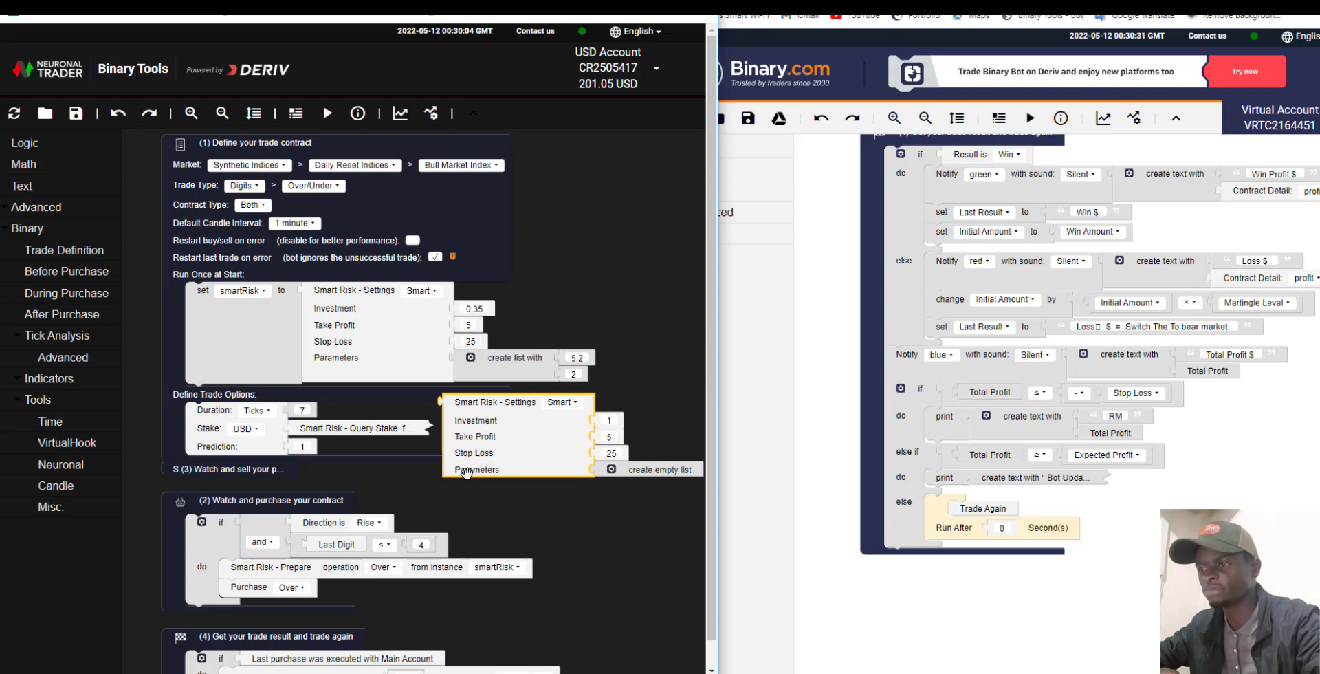
{"action": "left_click_drag", "start_coordinate": [519, 455], "coordinate": [467, 457]}
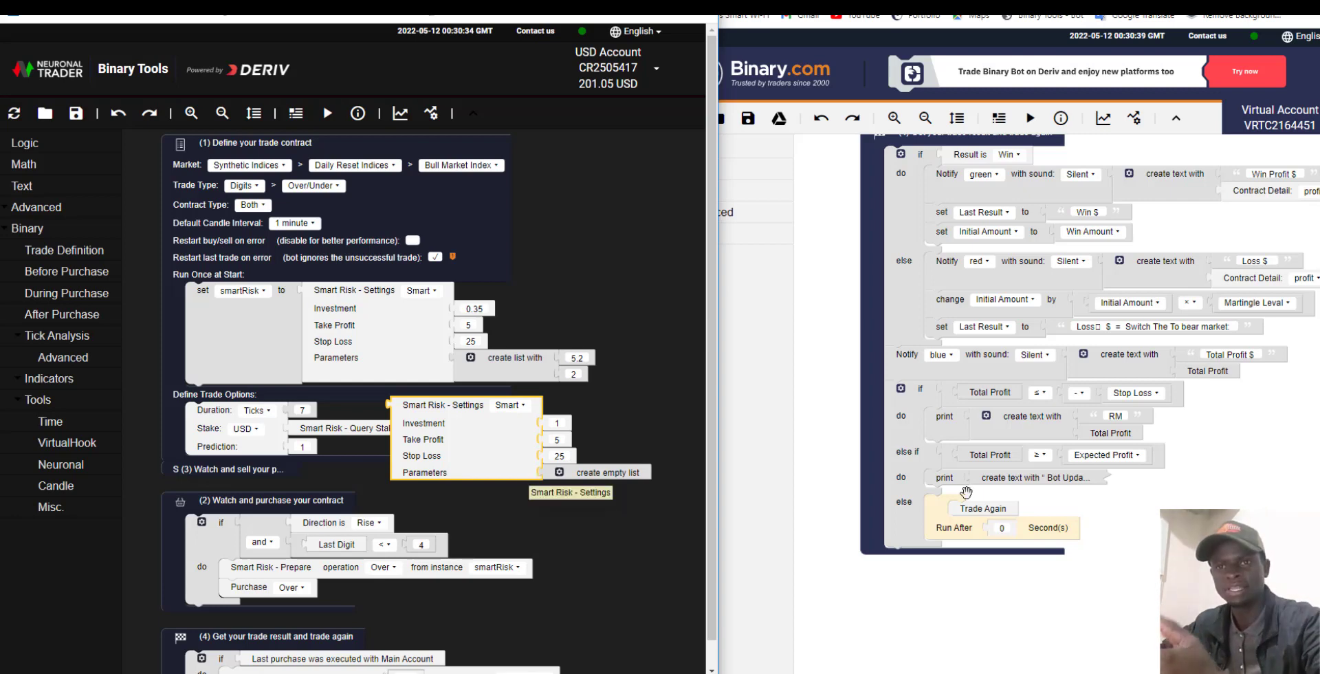
{"action": "left_click", "coordinate": [1186, 237]}
{"action": "scroll", "coordinate": [1173, 345], "scroll_direction": "up", "scroll_amount": 6}
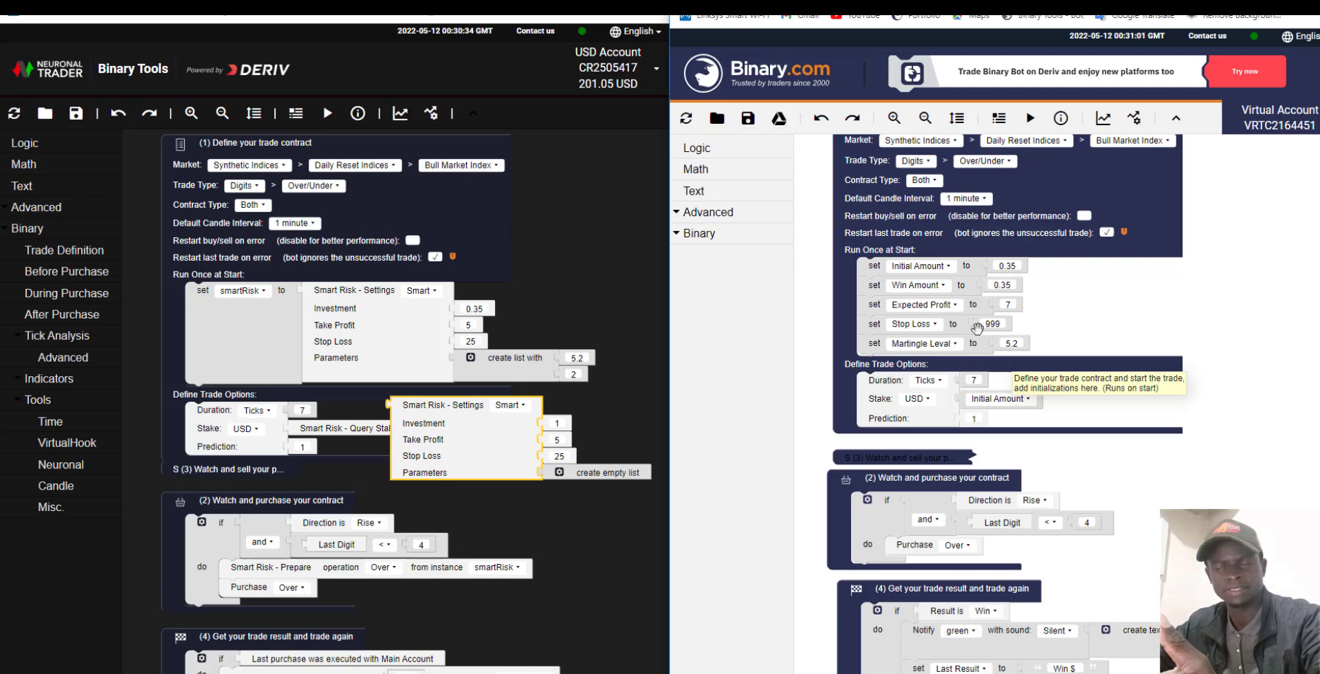
Step: Delete the spare Smart Risk - Settings block from the Binary Tools workspace
{"action": "left_click", "coordinate": [486, 431]}
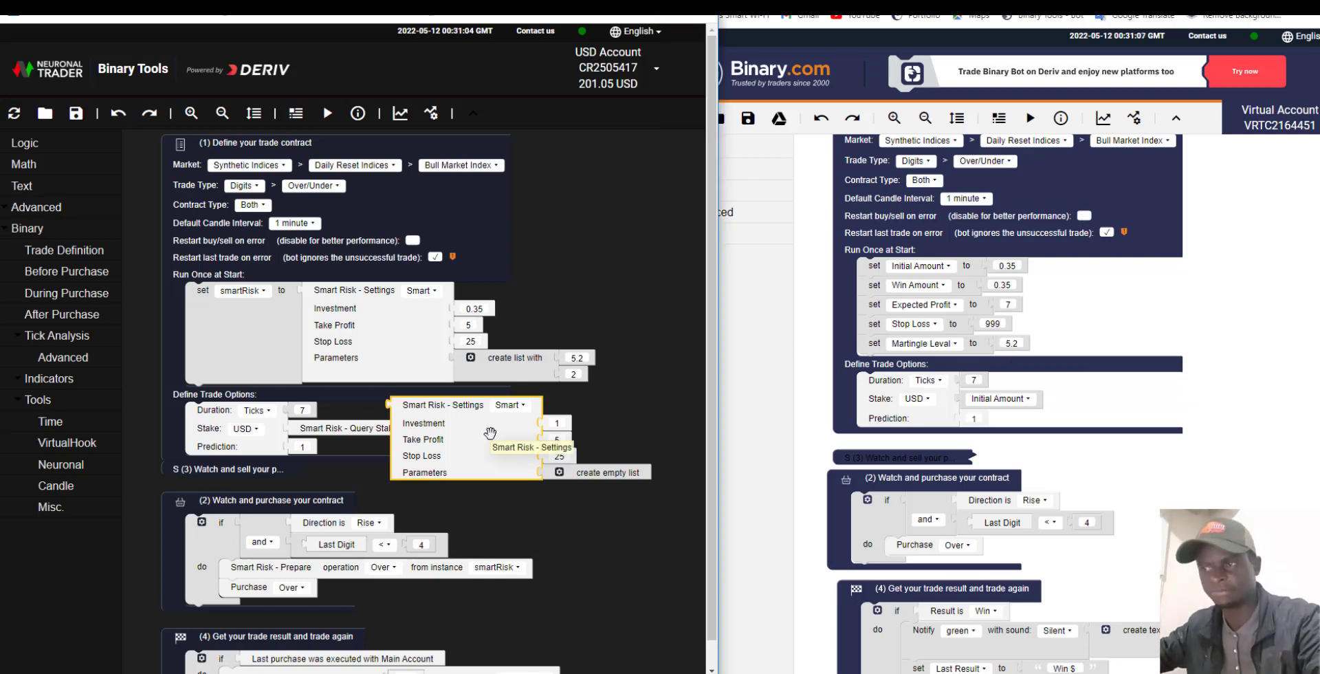
{"action": "key", "text": "Delete"}
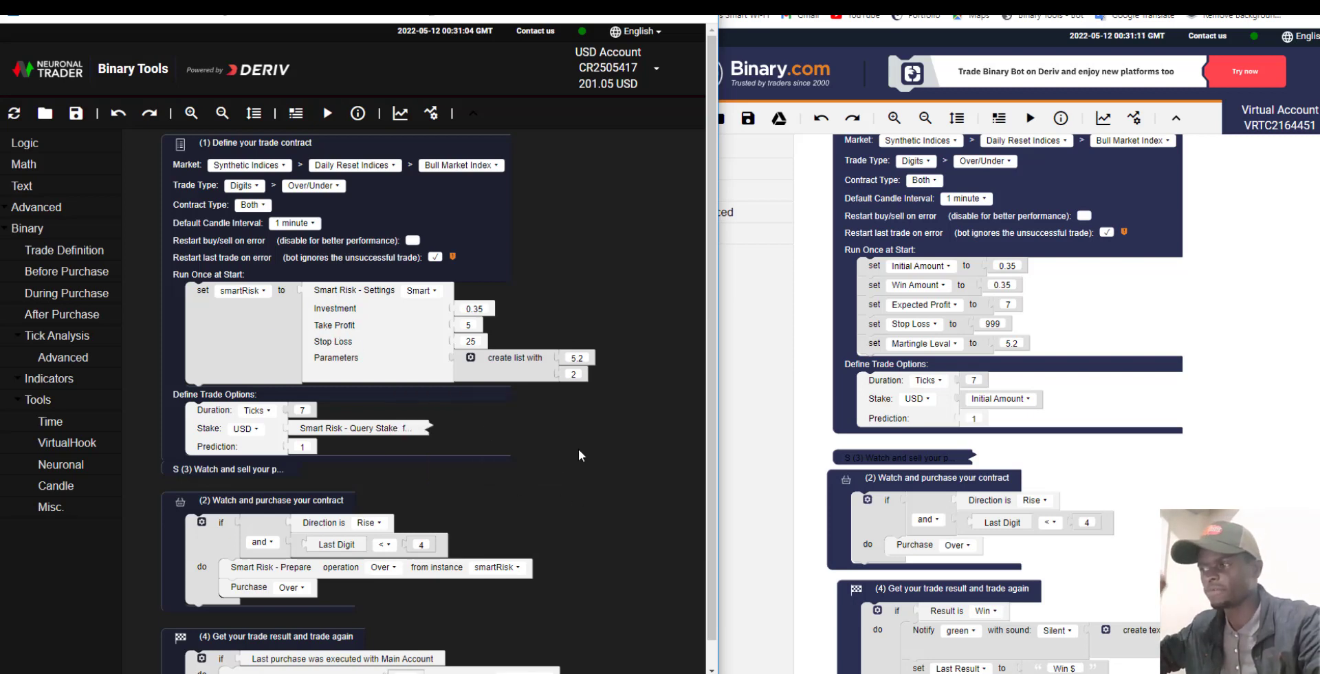
{"action": "scroll", "coordinate": [578, 451], "scroll_direction": "down", "scroll_amount": 5}
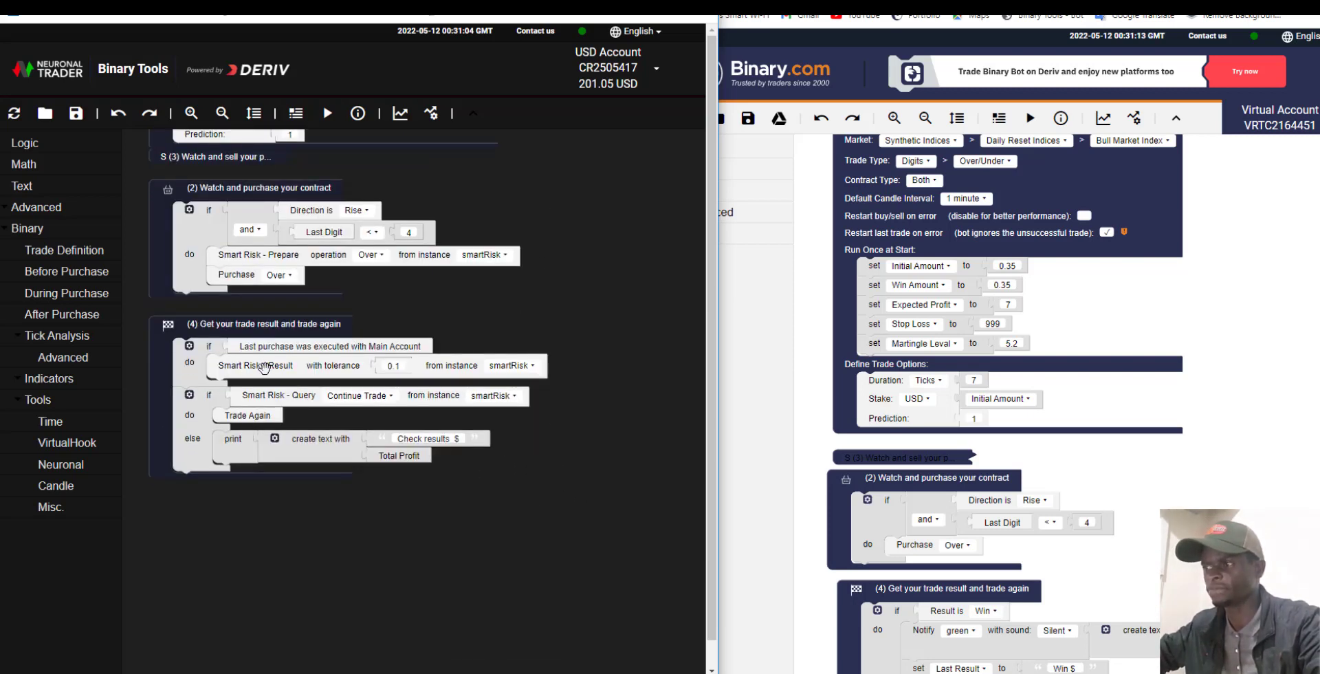
Step: Take an extra Smart Risk - Result block from After Purchase and delete it, then view Binary.com's result section
{"action": "mouse_move", "coordinate": [264, 367]}
{"action": "left_mouse_down"}
{"action": "mouse_move", "coordinate": [472, 302]}
{"action": "mouse_move", "coordinate": [403, 358]}
{"action": "mouse_move", "coordinate": [281, 365]}
{"action": "left_mouse_up"}
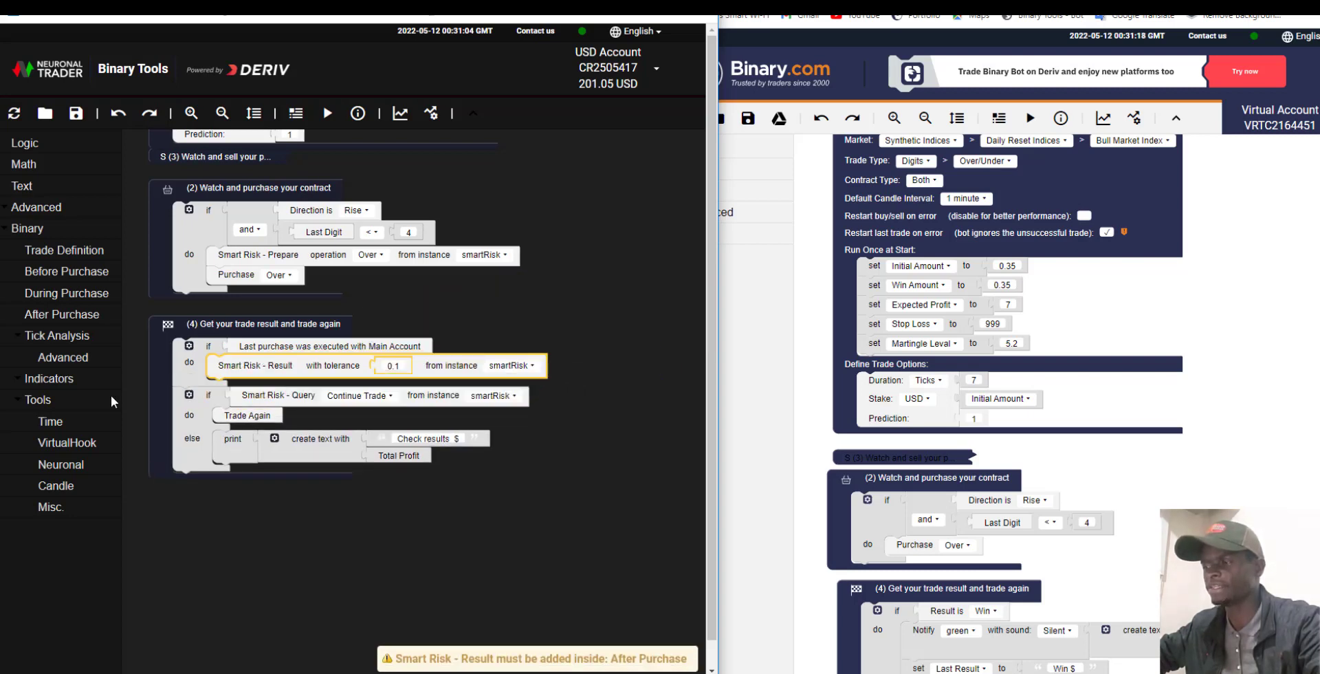
{"action": "left_click", "coordinate": [69, 316]}
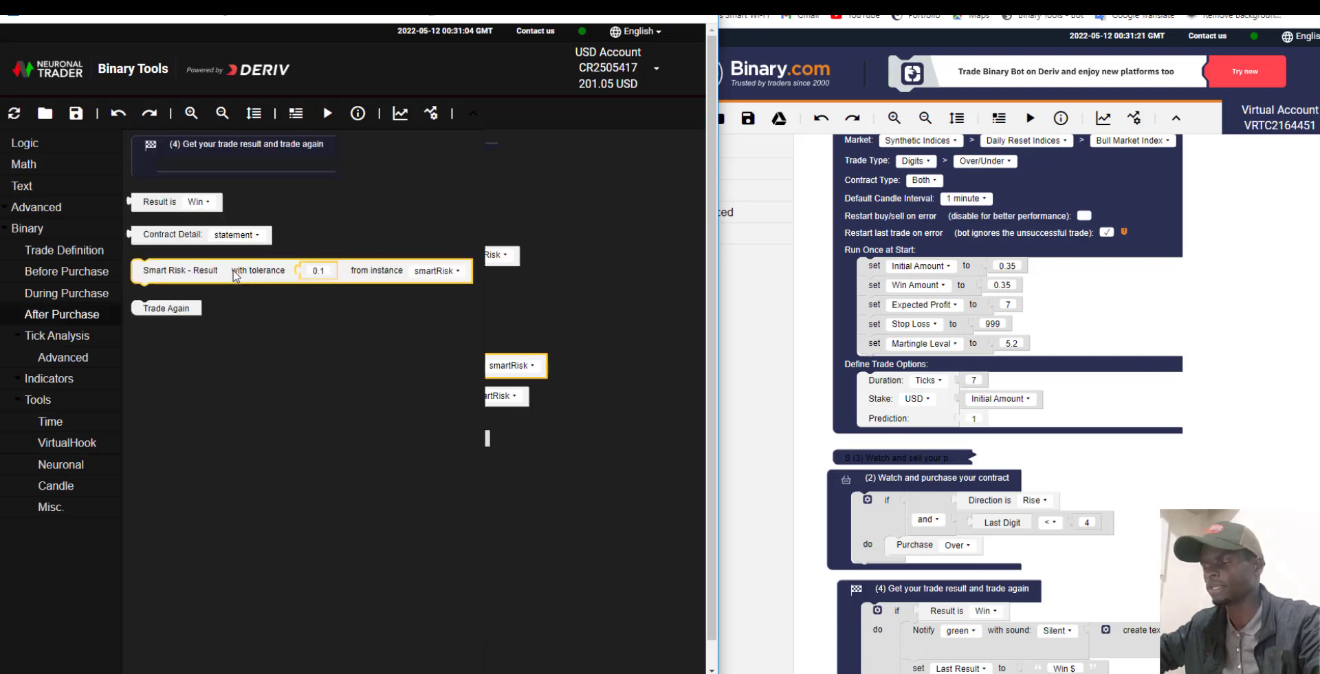
{"action": "left_click_drag", "start_coordinate": [244, 272], "coordinate": [439, 313]}
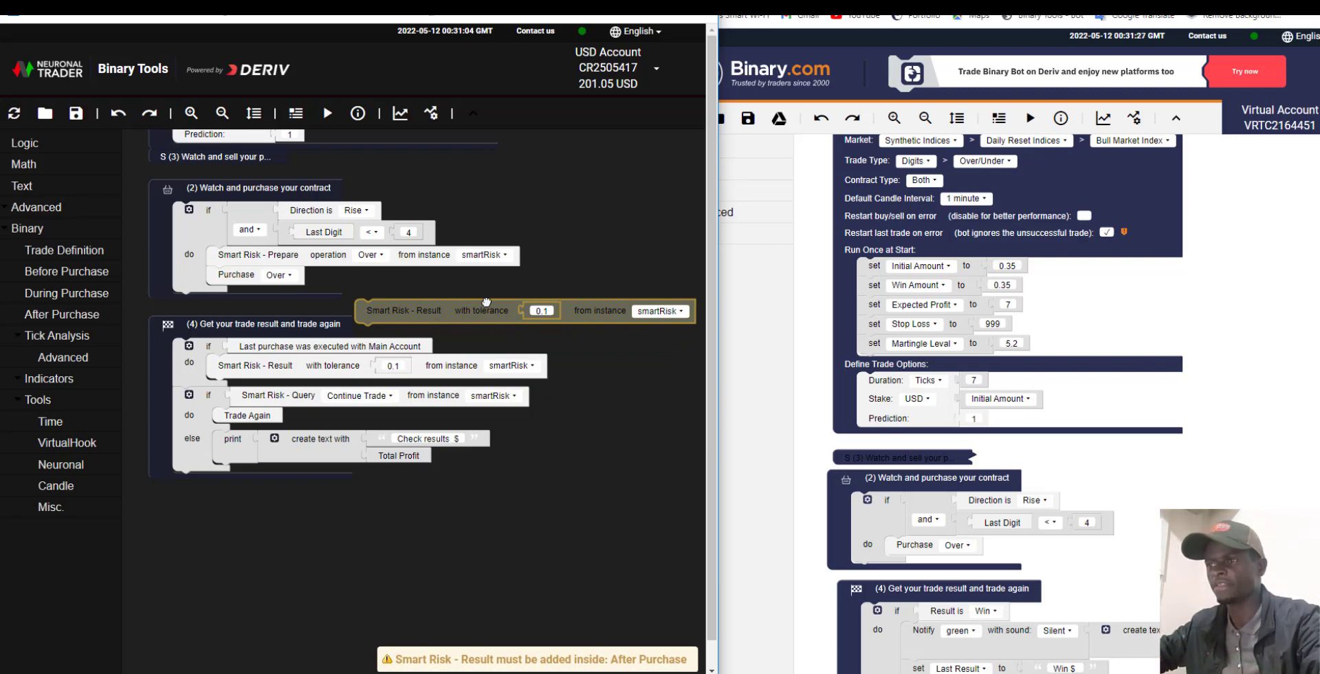
{"action": "key", "text": "Delete"}
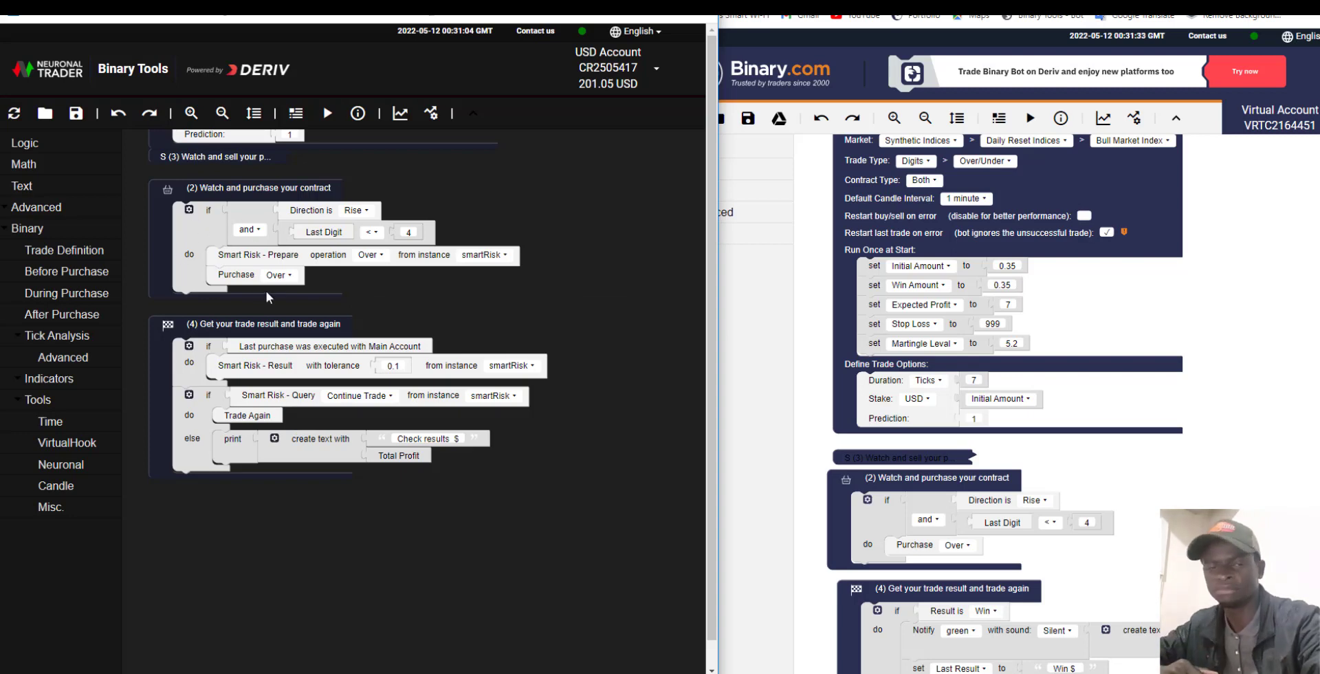
{"action": "left_click_drag", "start_coordinate": [1051, 552], "coordinate": [1019, 205]}
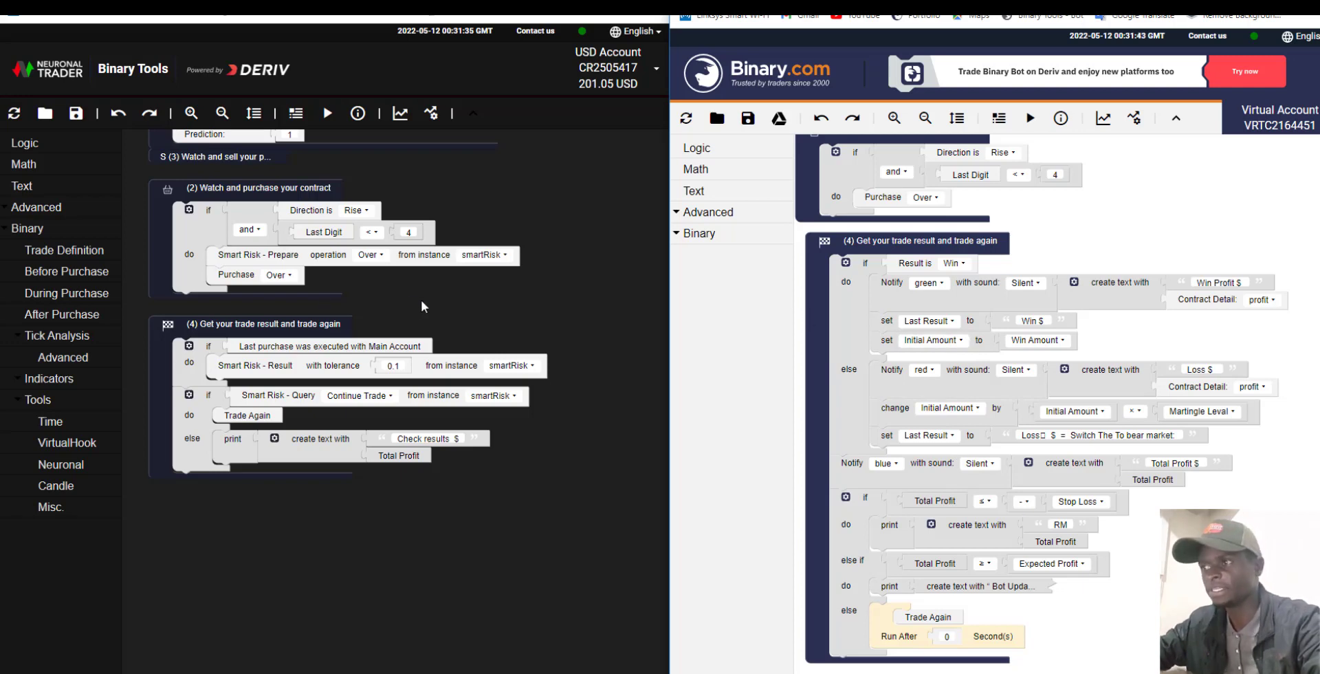
Step: Scroll the Binary Tools Smart Risk bot up to its (1) Define your trade contract block
{"action": "left_click_drag", "start_coordinate": [424, 299], "coordinate": [429, 370]}
{"action": "scroll", "coordinate": [421, 455], "scroll_direction": "up", "scroll_amount": 3}
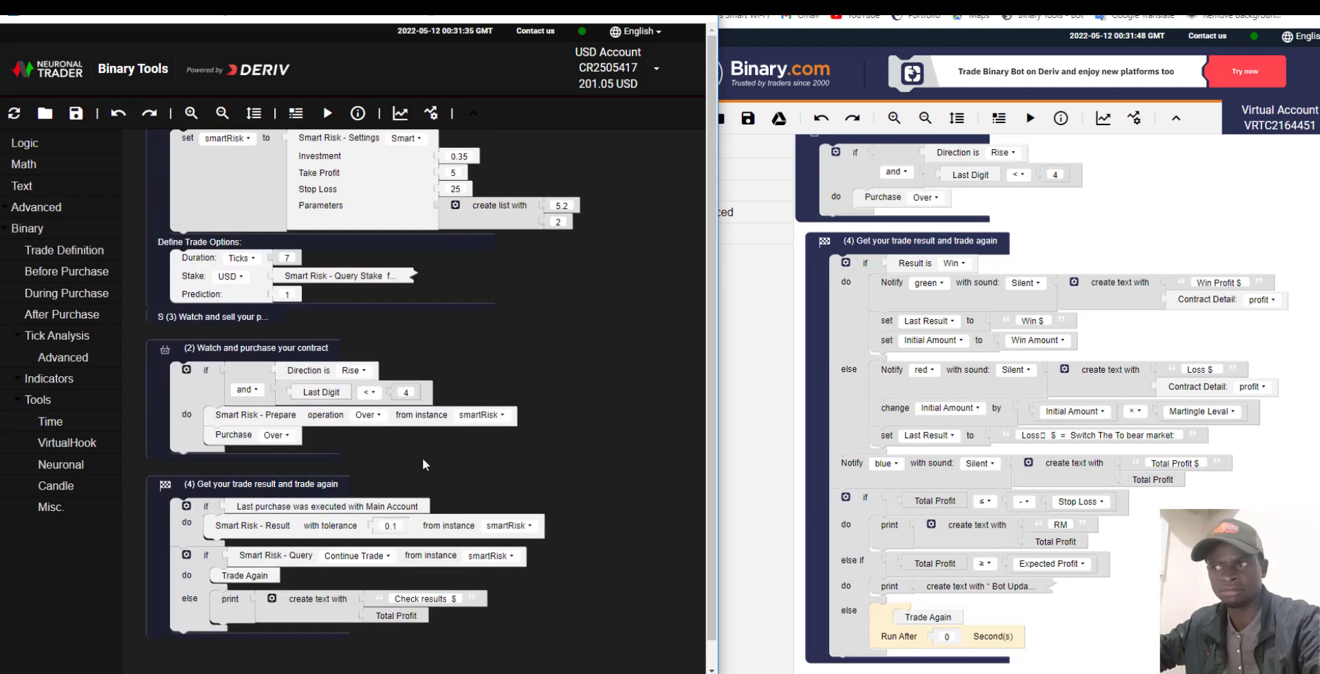
{"action": "left_click", "coordinate": [1063, 221]}
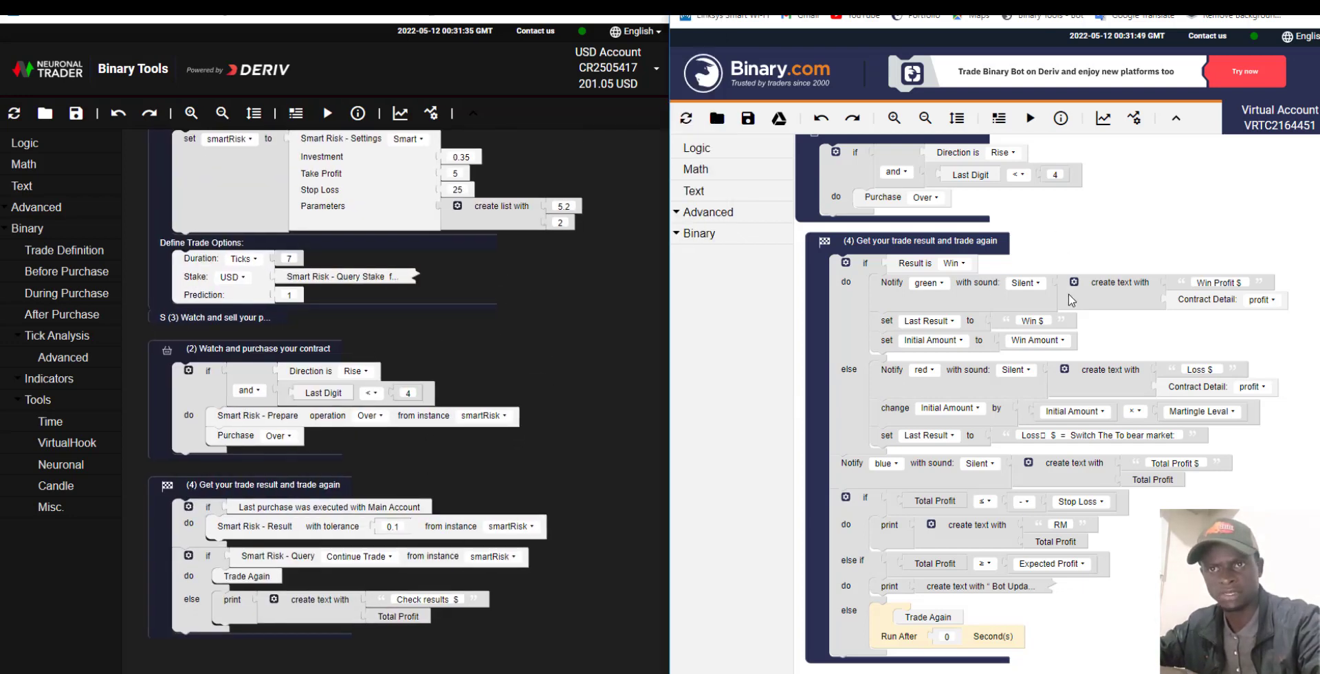
{"action": "scroll", "coordinate": [1063, 221], "scroll_direction": "up", "scroll_amount": 5}
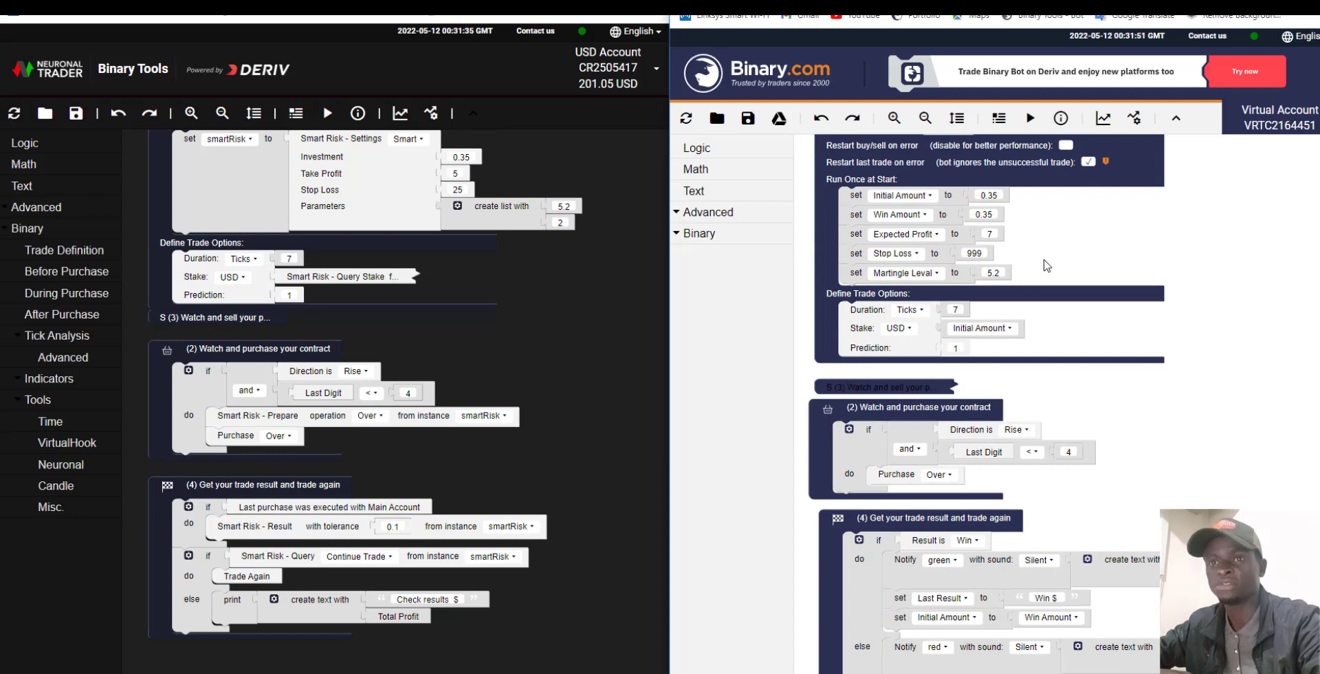
{"action": "left_click", "coordinate": [576, 316]}
{"action": "scroll", "coordinate": [574, 357], "scroll_direction": "up", "scroll_amount": 2}
{"action": "scroll", "coordinate": [574, 358], "scroll_direction": "up", "scroll_amount": 1}
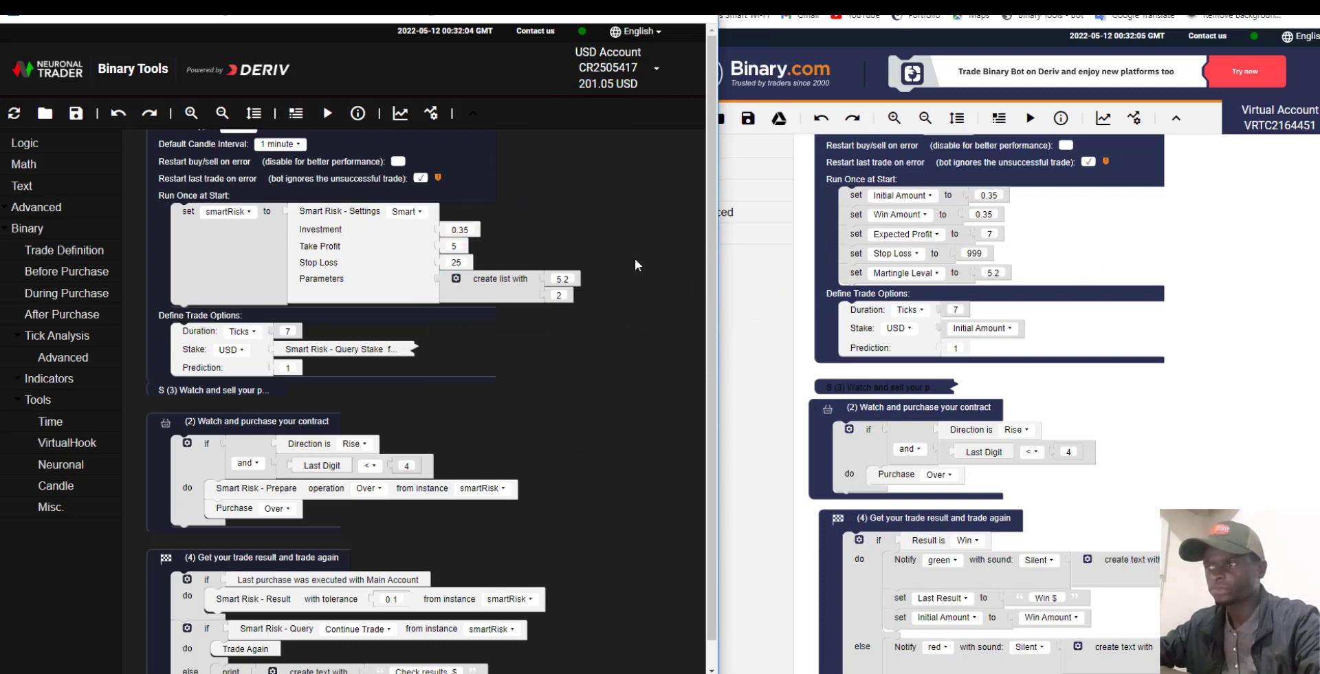
{"action": "scroll", "coordinate": [604, 233], "scroll_direction": "up", "scroll_amount": 3}
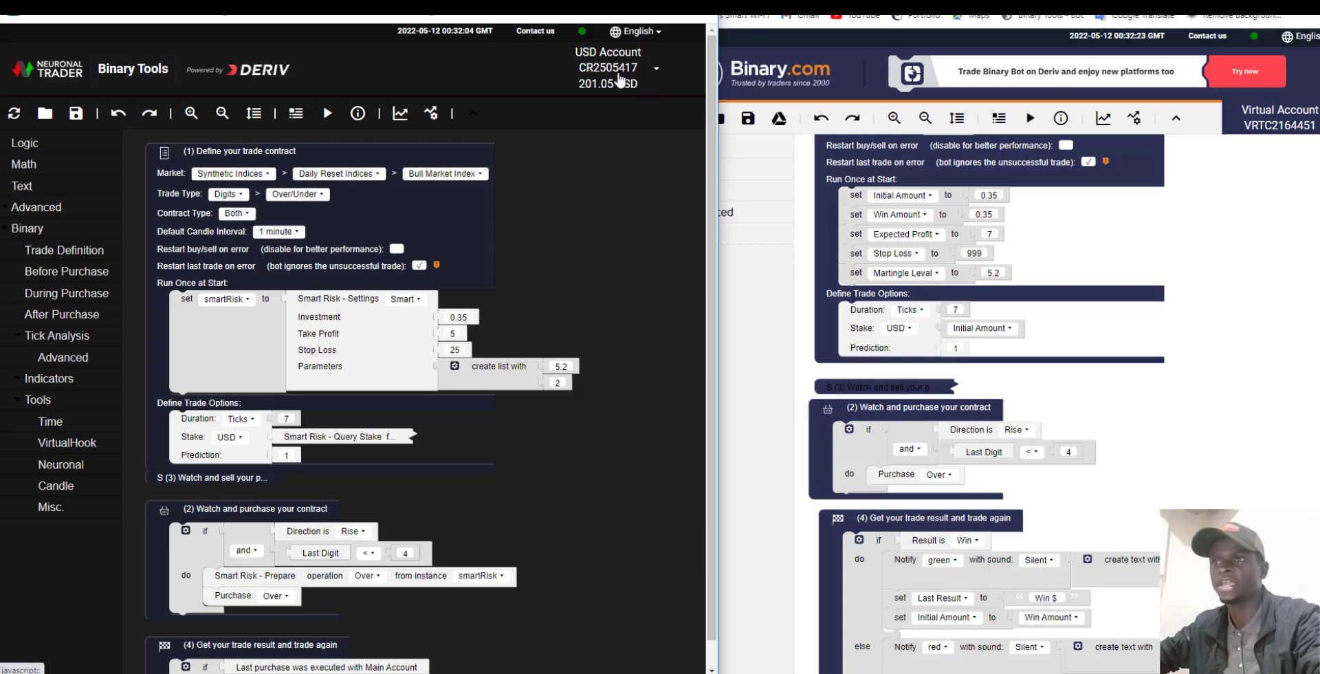
{"action": "left_click", "coordinate": [1299, 130]}
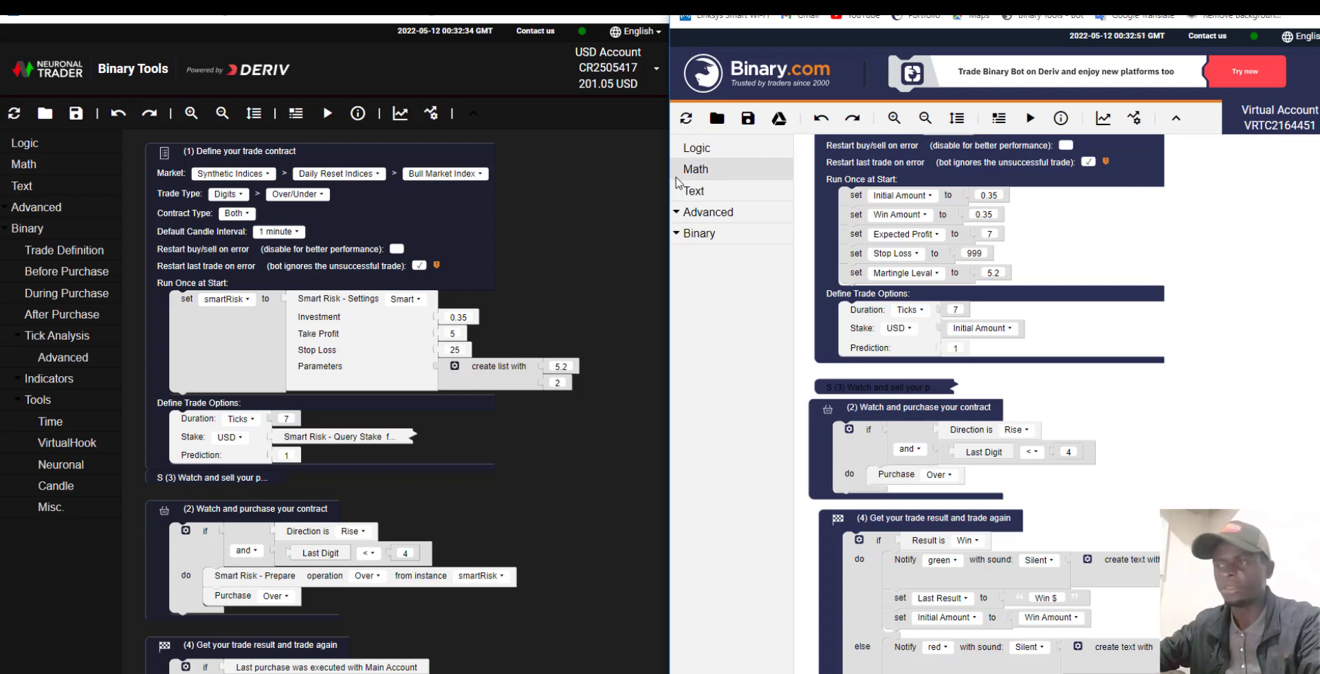
{"action": "left_click", "coordinate": [609, 200]}
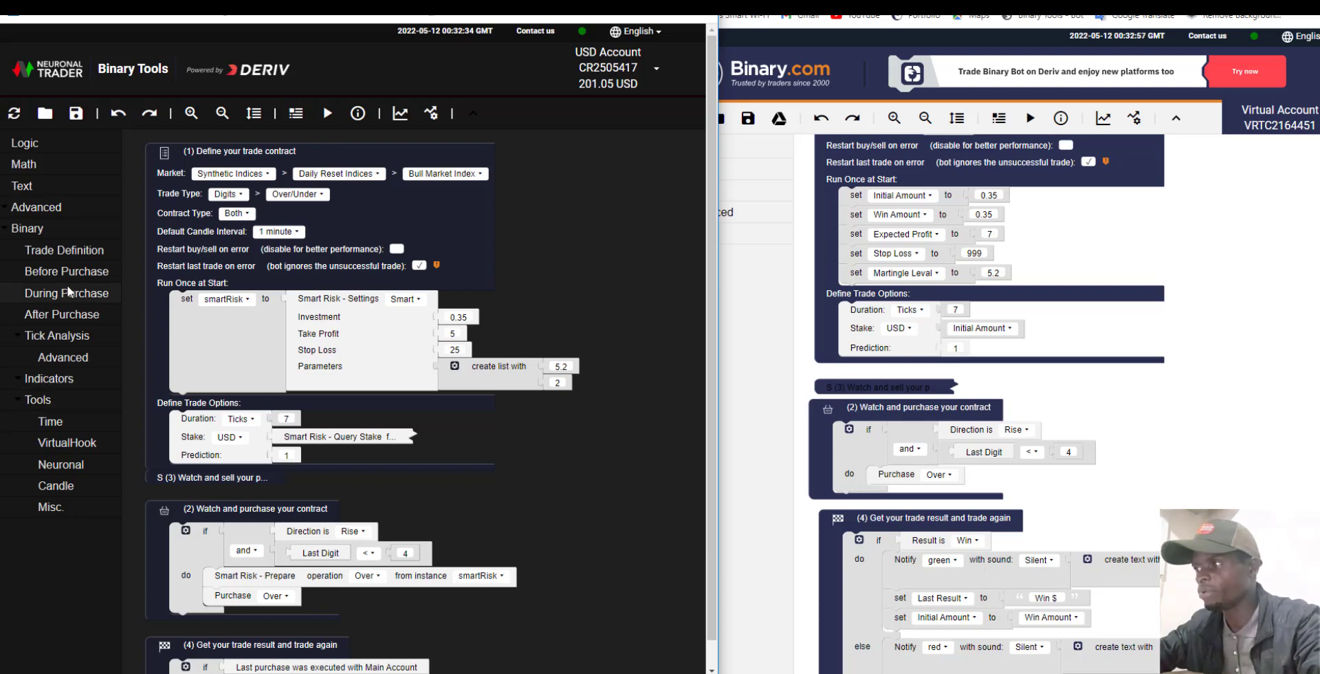
{"action": "left_click", "coordinate": [67, 442]}
Step: Drop a VirtualHook block (Start when Loss, Enabled, Fixed Stake 0.5) below the smartRisk settings in Run Once at Start
{"action": "left_click_drag", "start_coordinate": [265, 522], "coordinate": [253, 468]}
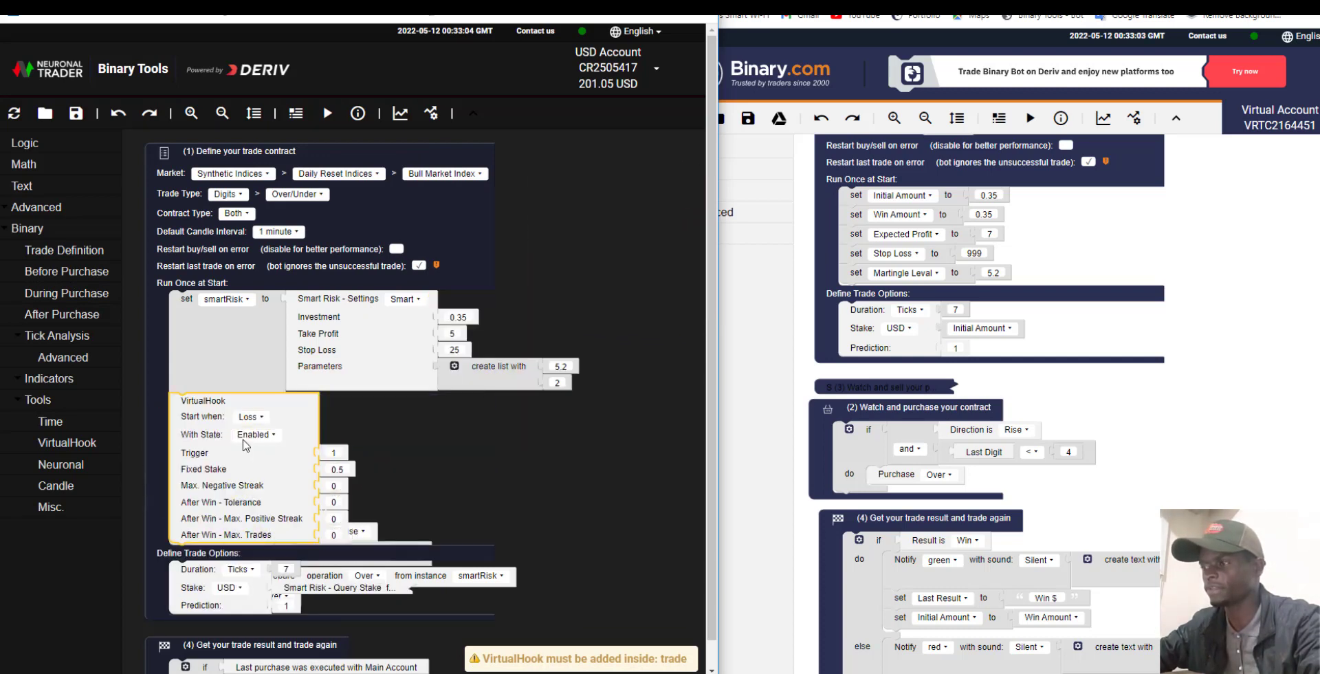
{"action": "scroll", "coordinate": [405, 422], "scroll_direction": "down", "scroll_amount": 1}
{"action": "left_click_drag", "start_coordinate": [165, 421], "coordinate": [167, 282]}
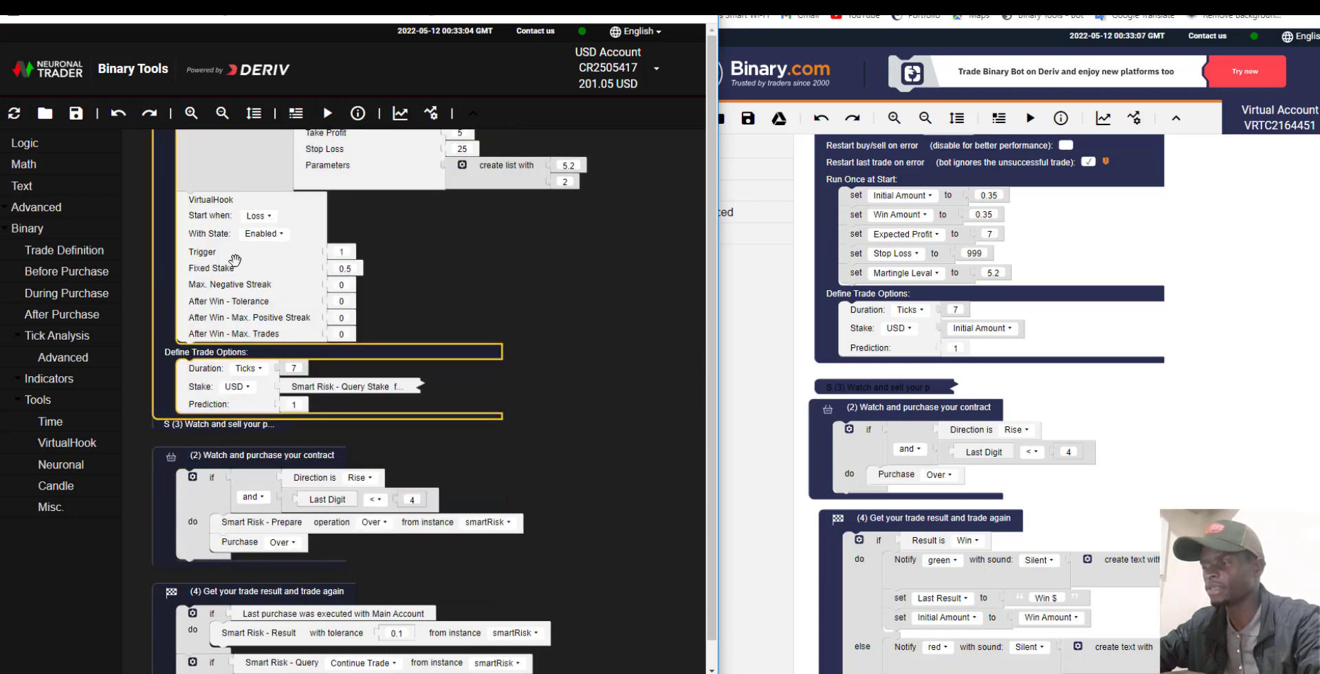
{"action": "left_click", "coordinate": [407, 278]}
{"action": "scroll", "coordinate": [407, 278], "scroll_direction": "up", "scroll_amount": 2}
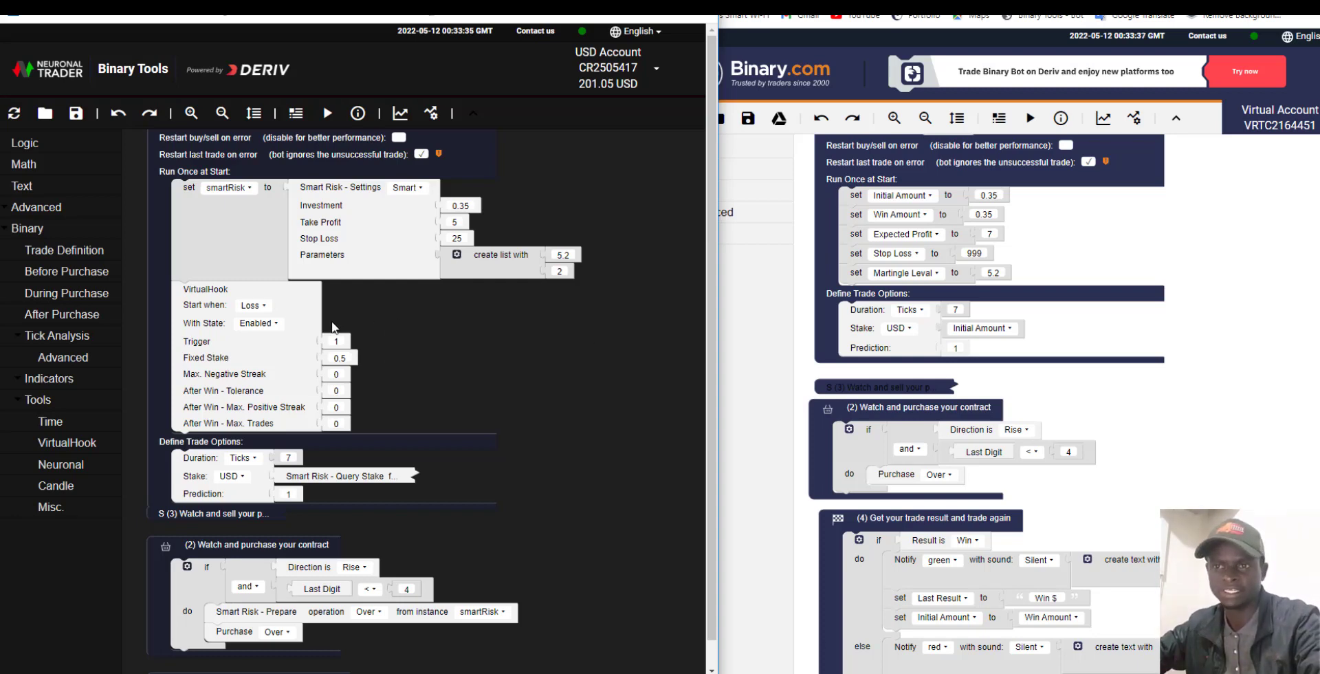
Step: Show Binary.com's Trade Definition blocks, pulling out and discarding a Duration and Stake block
{"action": "left_click", "coordinate": [1050, 248]}
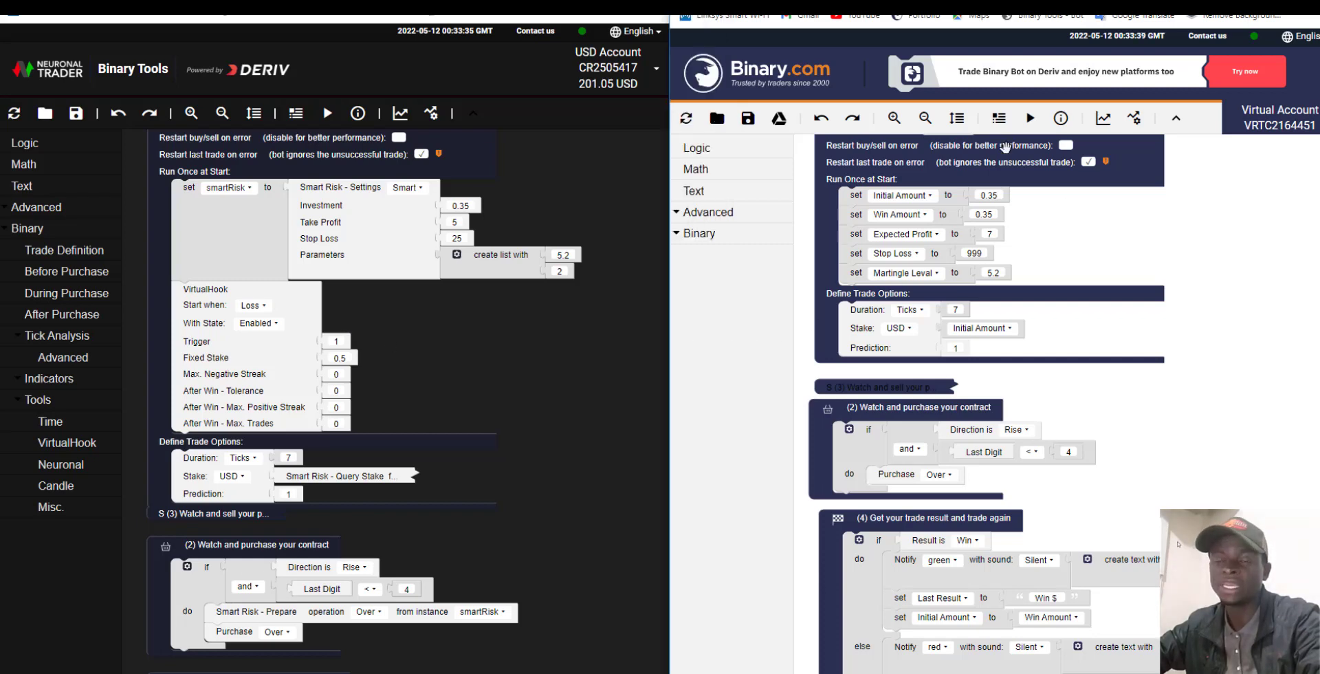
{"action": "left_click", "coordinate": [727, 235]}
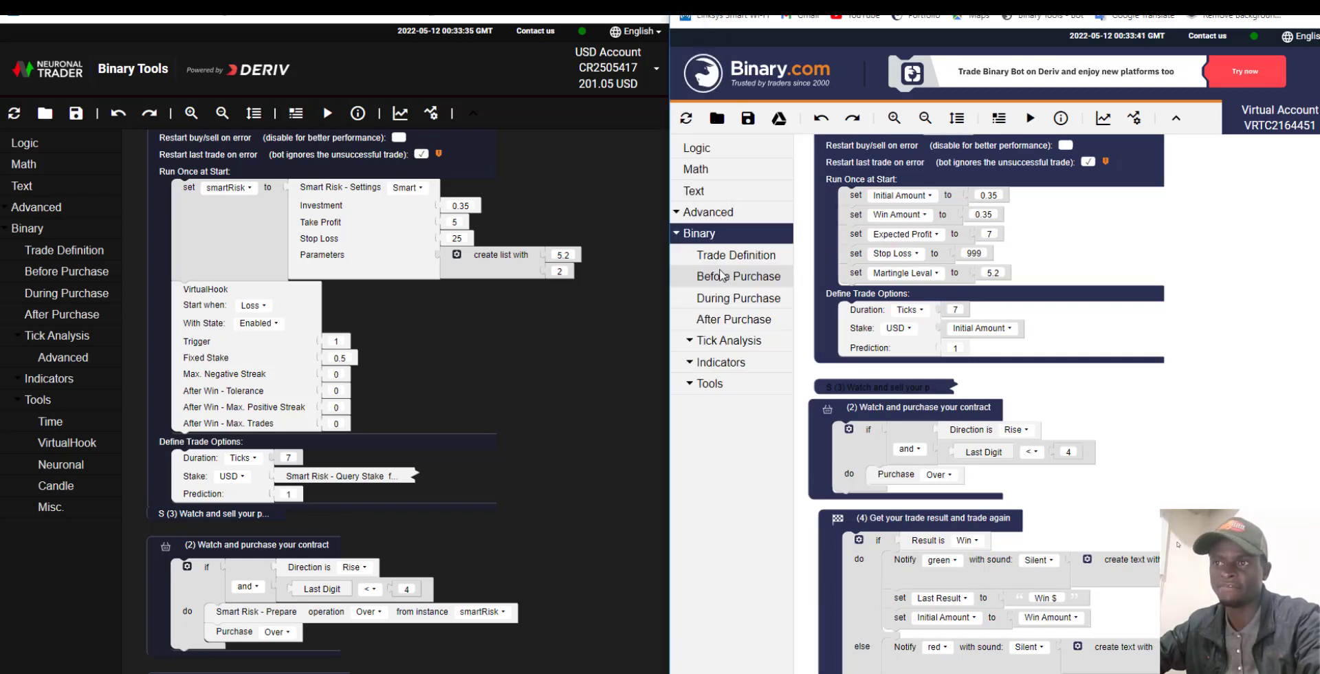
{"action": "left_click", "coordinate": [708, 259]}
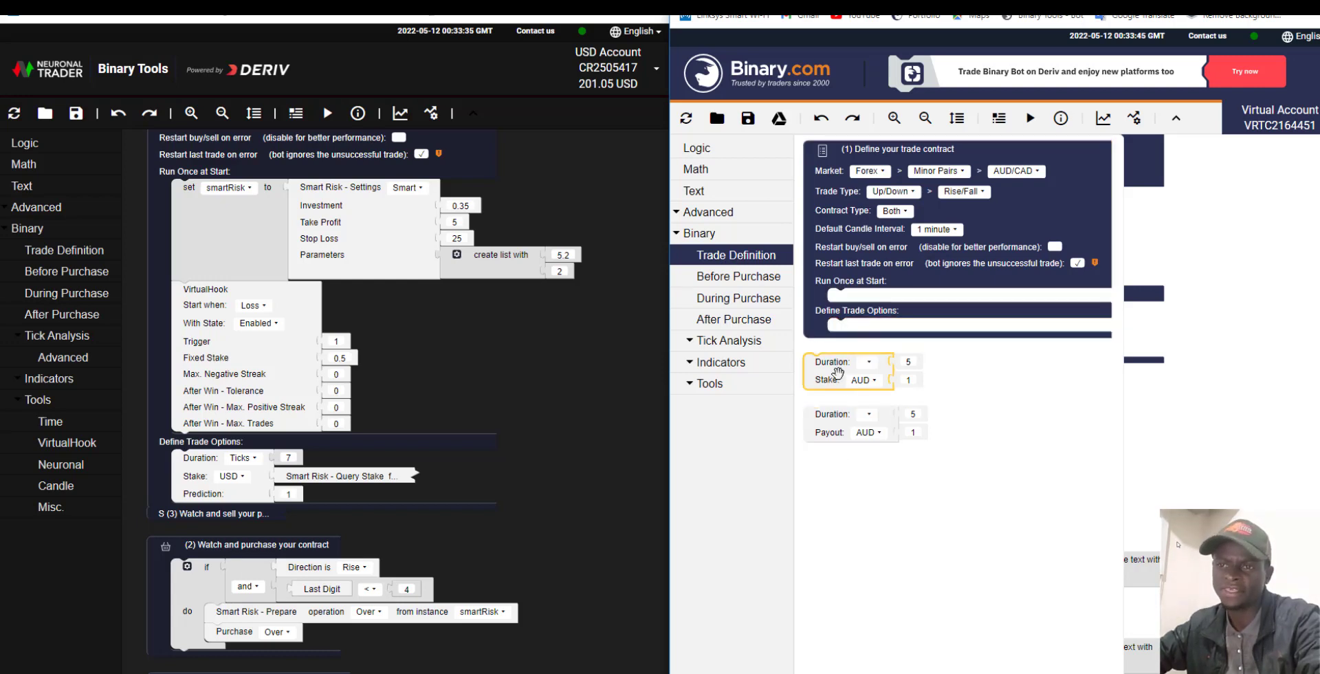
{"action": "left_click_drag", "start_coordinate": [850, 377], "coordinate": [1110, 441]}
{"action": "key", "text": "Delete"}
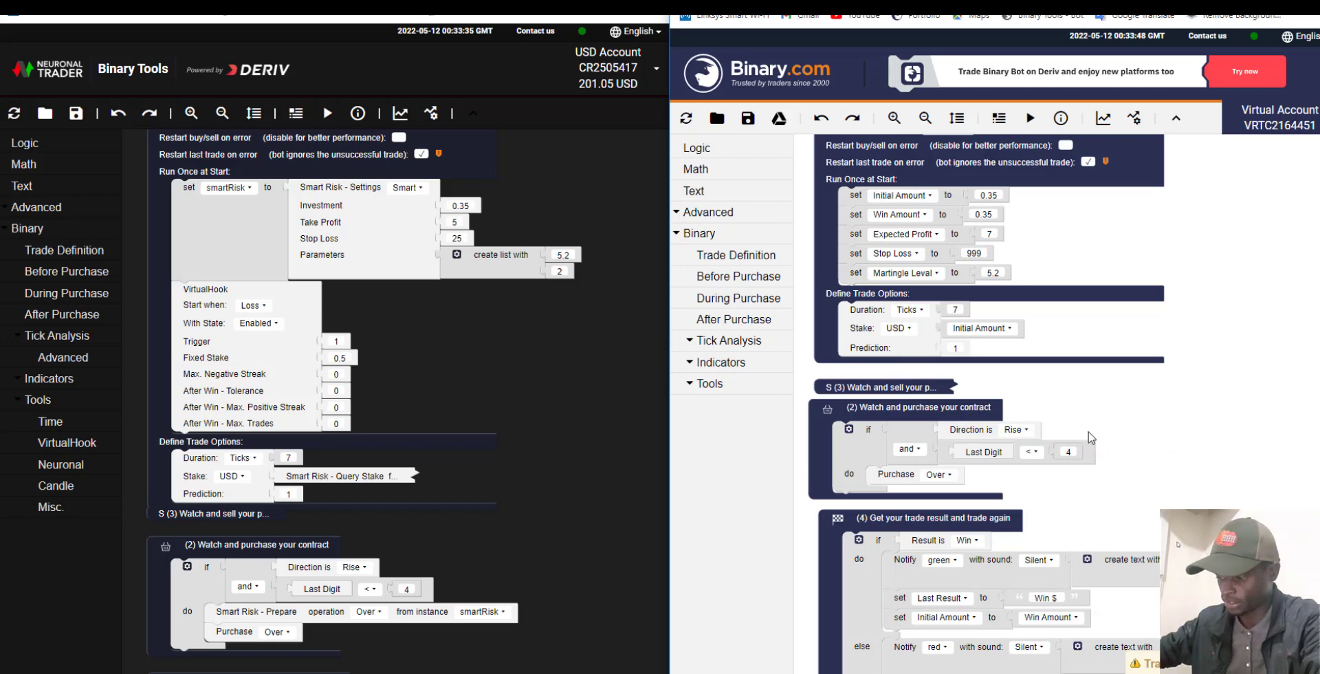
{"action": "left_click", "coordinate": [708, 264]}
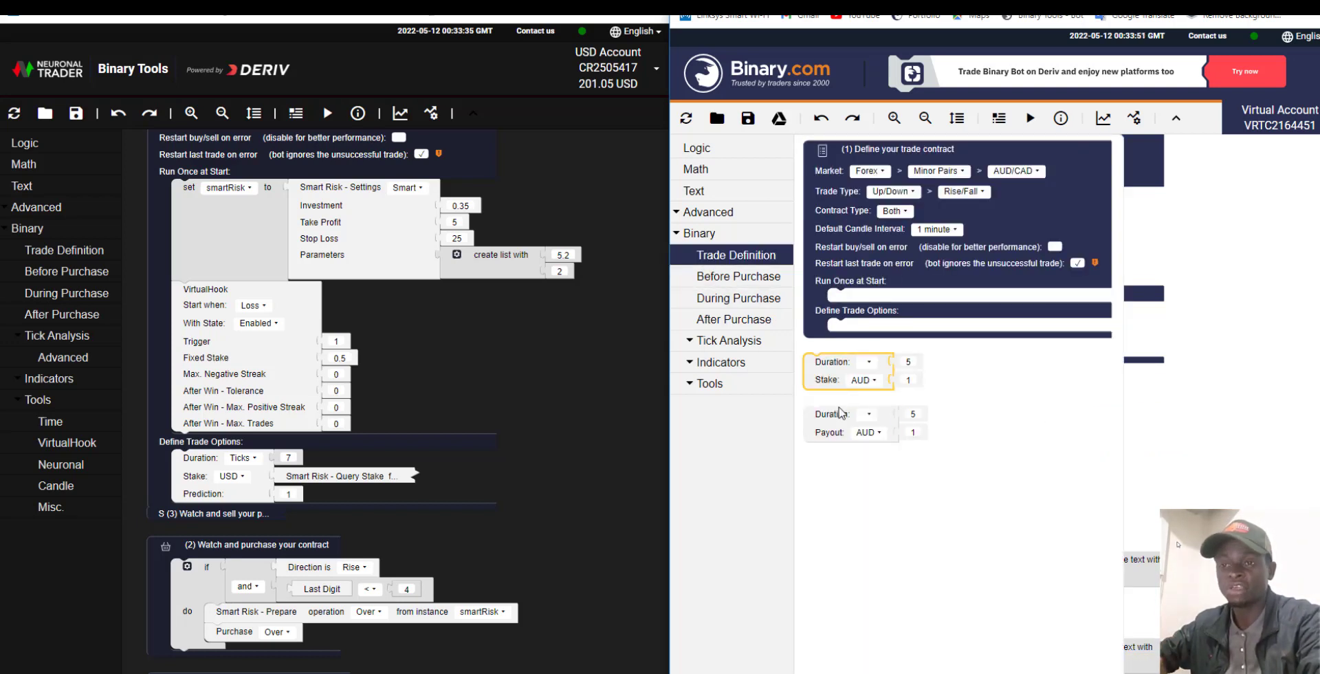
Step: Show the Binary Tools Trade Definition blocks for comparison, then close the list
{"action": "left_click", "coordinate": [559, 353]}
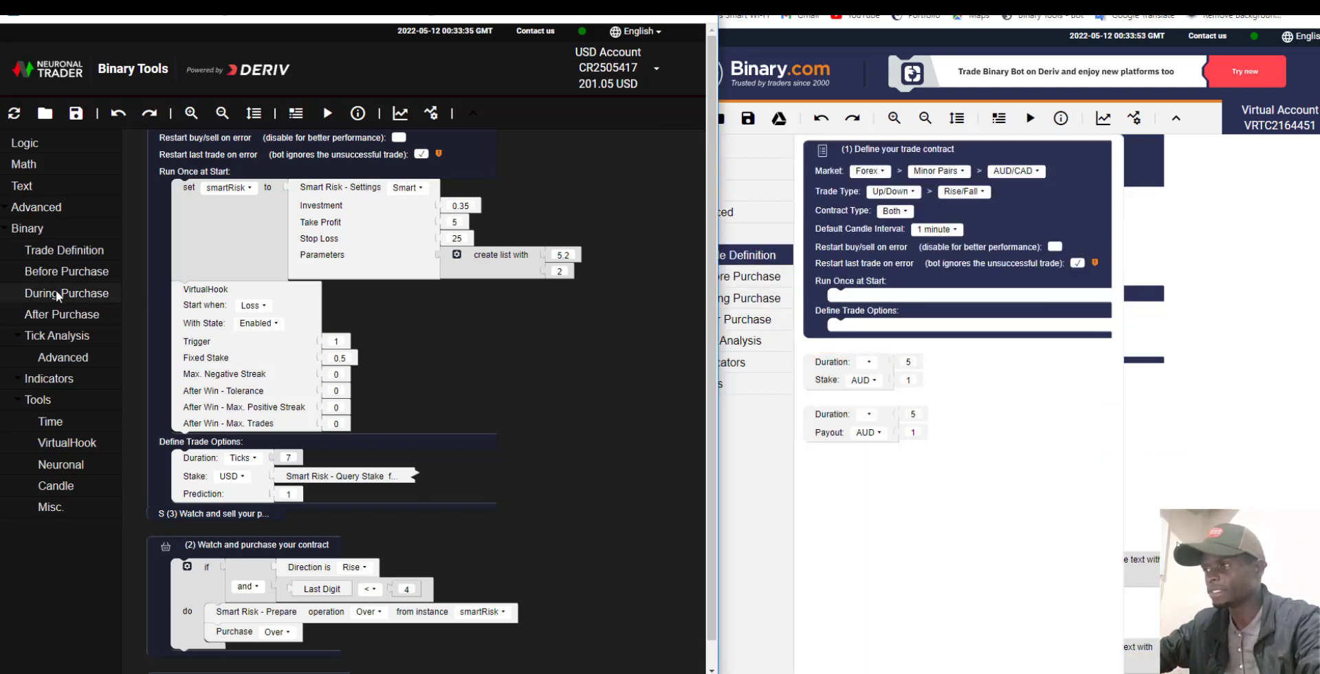
{"action": "left_click", "coordinate": [52, 256]}
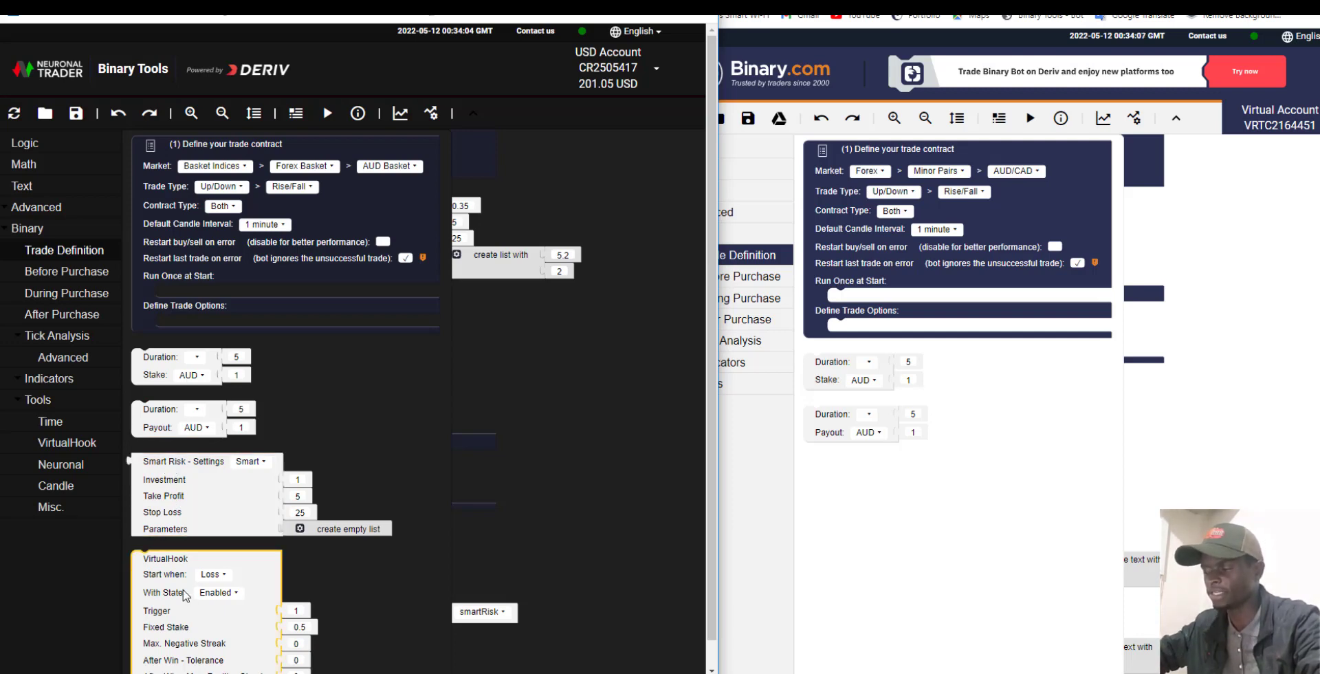
{"action": "left_click", "coordinate": [537, 408]}
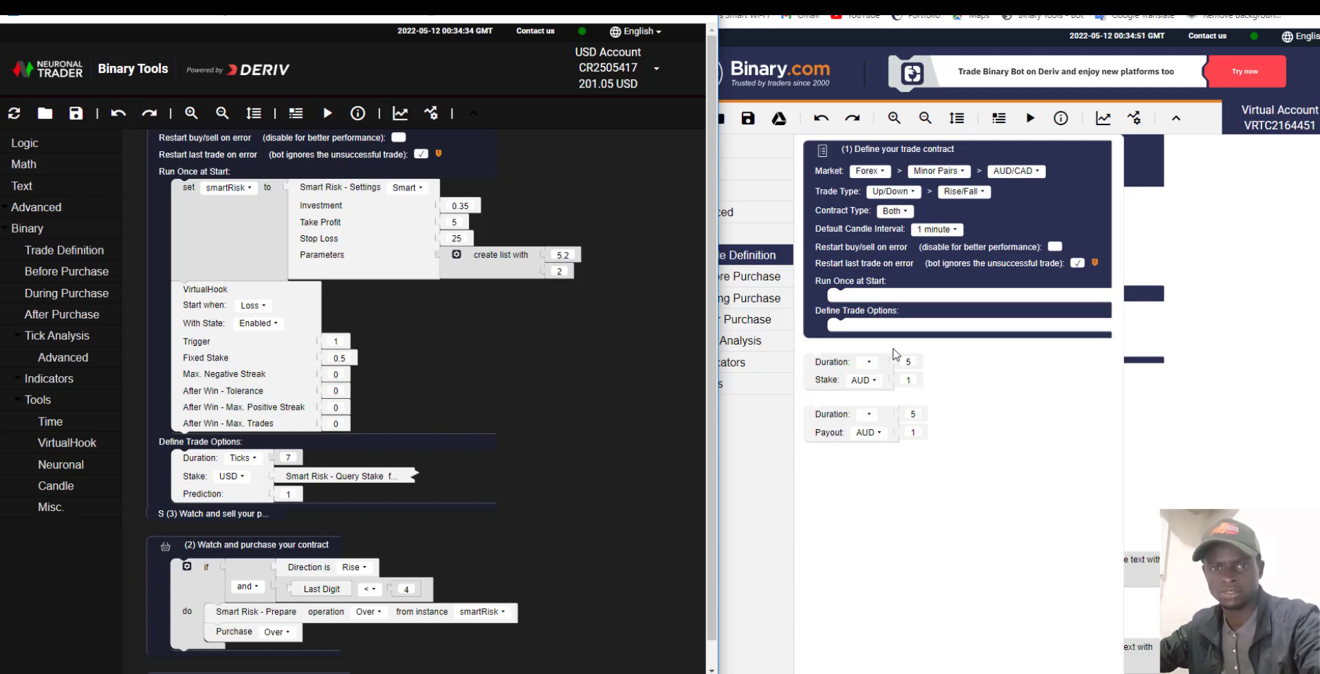
Step: Open Binary.com's Tick Analysis > Indicators > Advanced list and point out the Bollinger Bands Array block
{"action": "left_click", "coordinate": [1205, 408]}
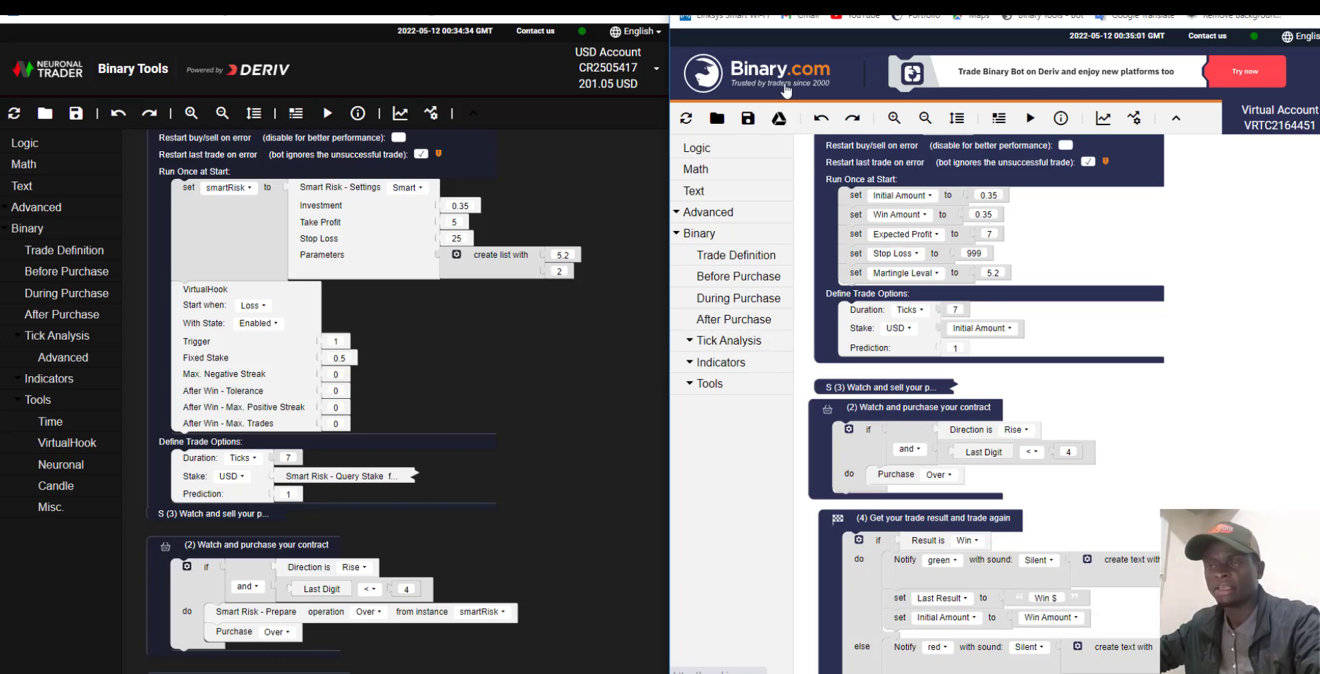
{"action": "left_click", "coordinate": [730, 341]}
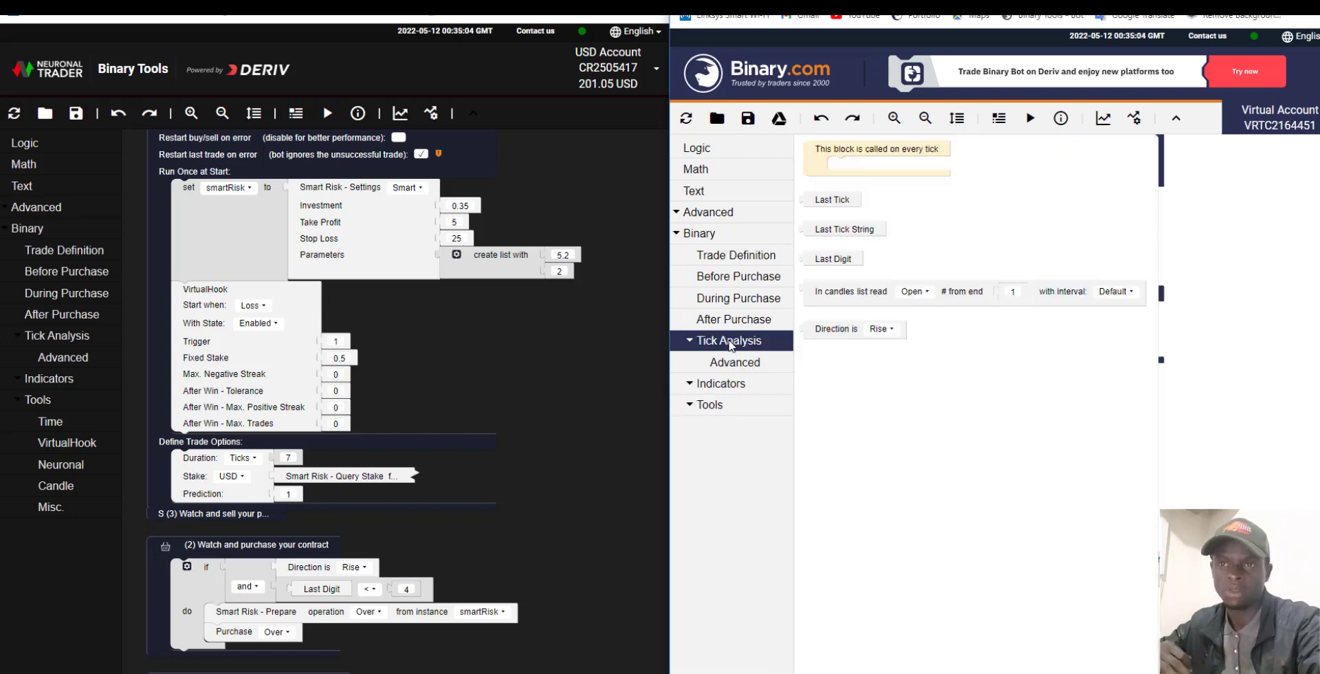
{"action": "left_click", "coordinate": [727, 388]}
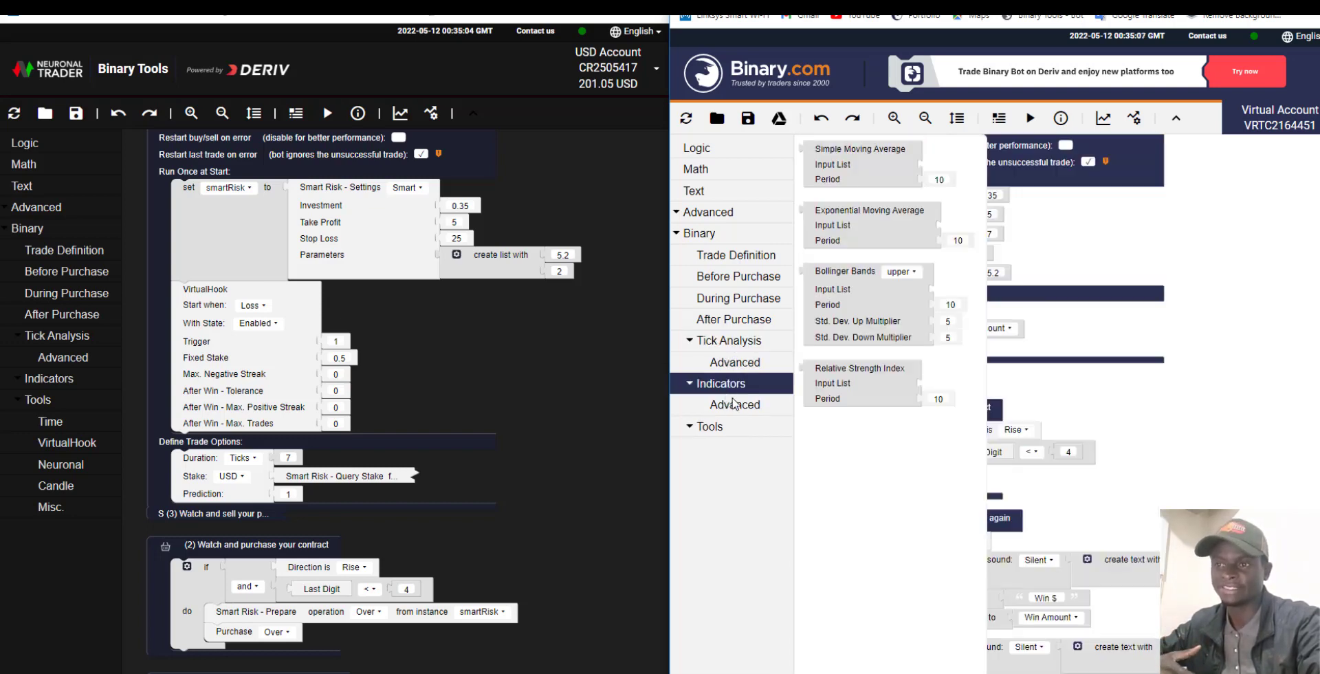
{"action": "left_click", "coordinate": [737, 406]}
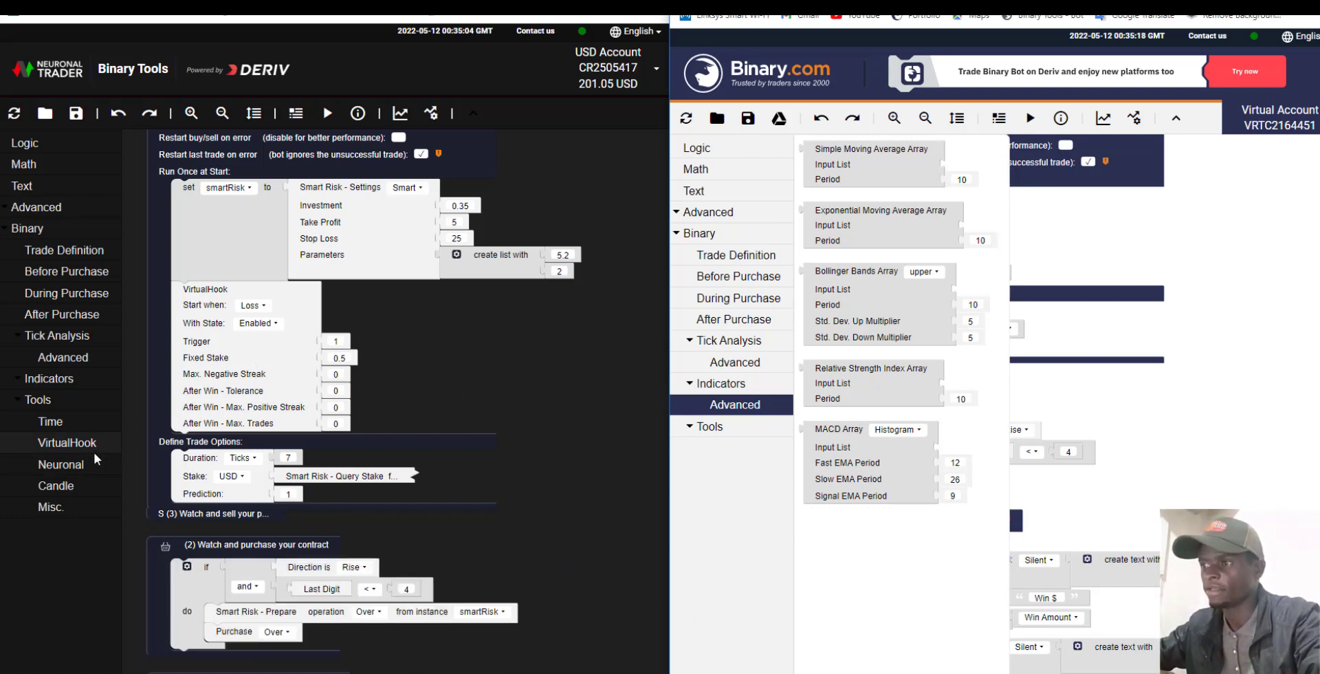
{"action": "left_click", "coordinate": [897, 325]}
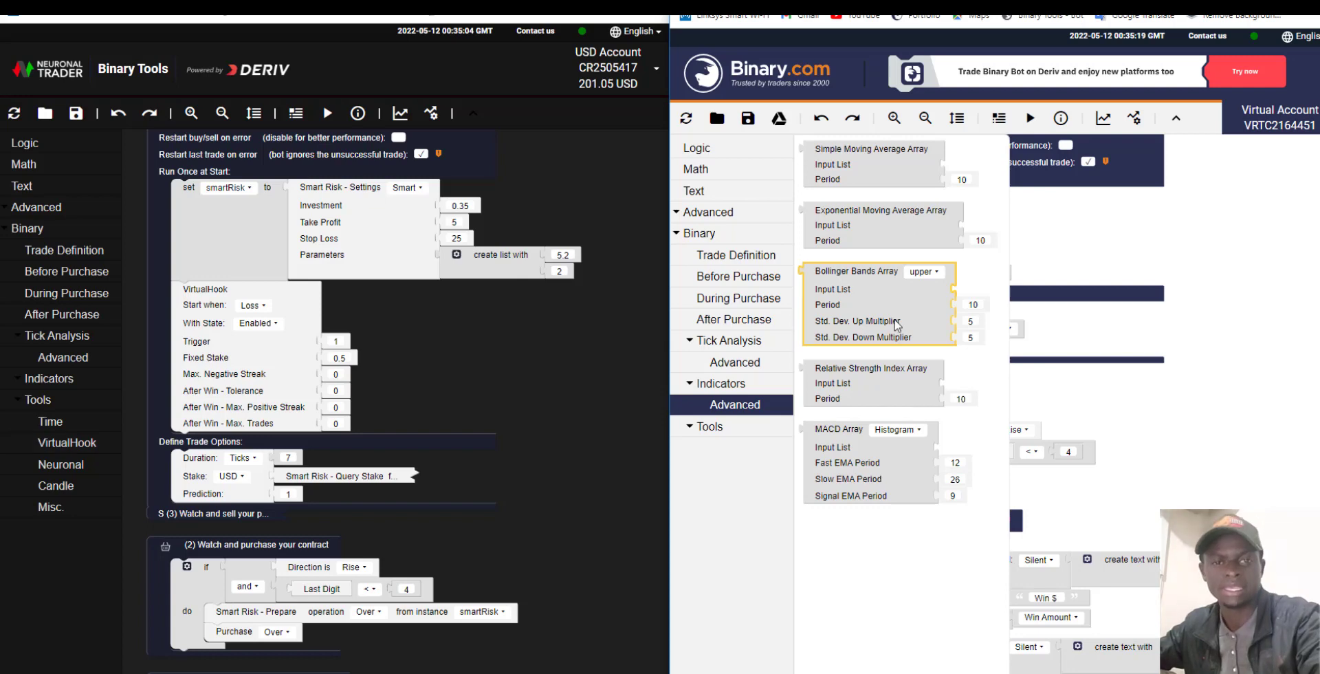
{"action": "left_click", "coordinate": [402, 349]}
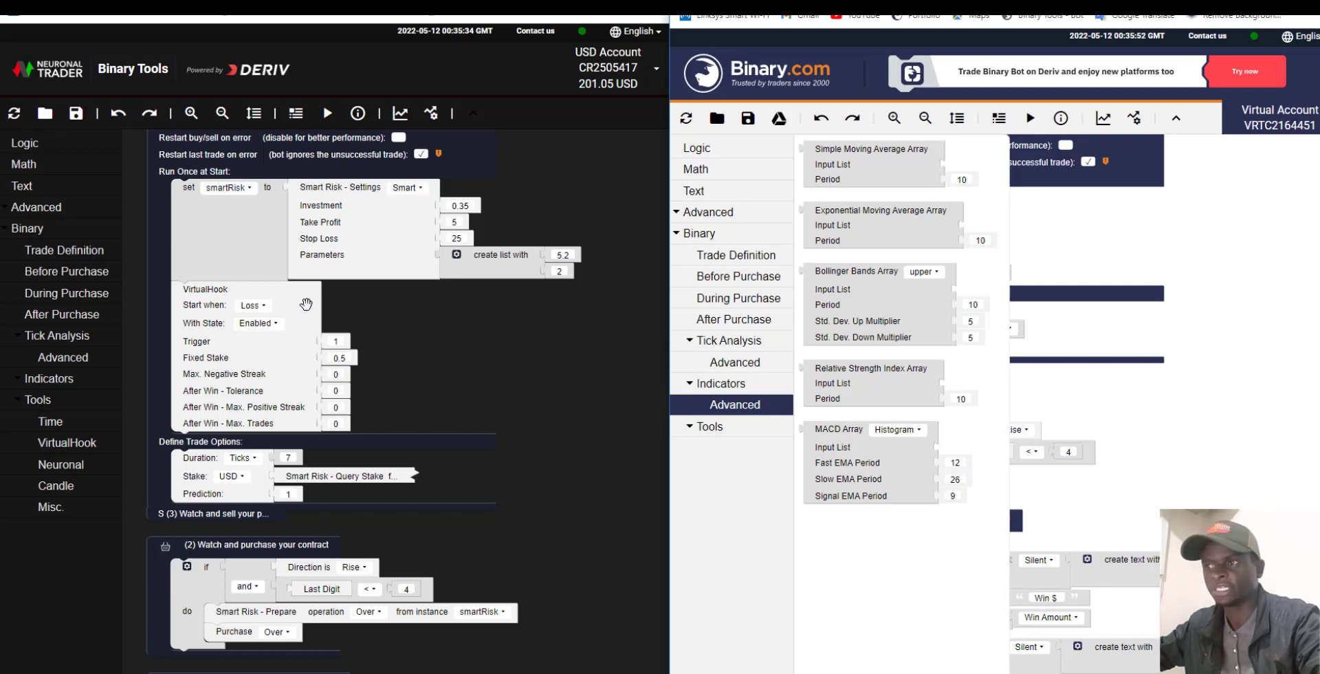
Step: Show the Indicators > Advanced array blocks in Binary Tools
{"action": "left_click", "coordinate": [1070, 280]}
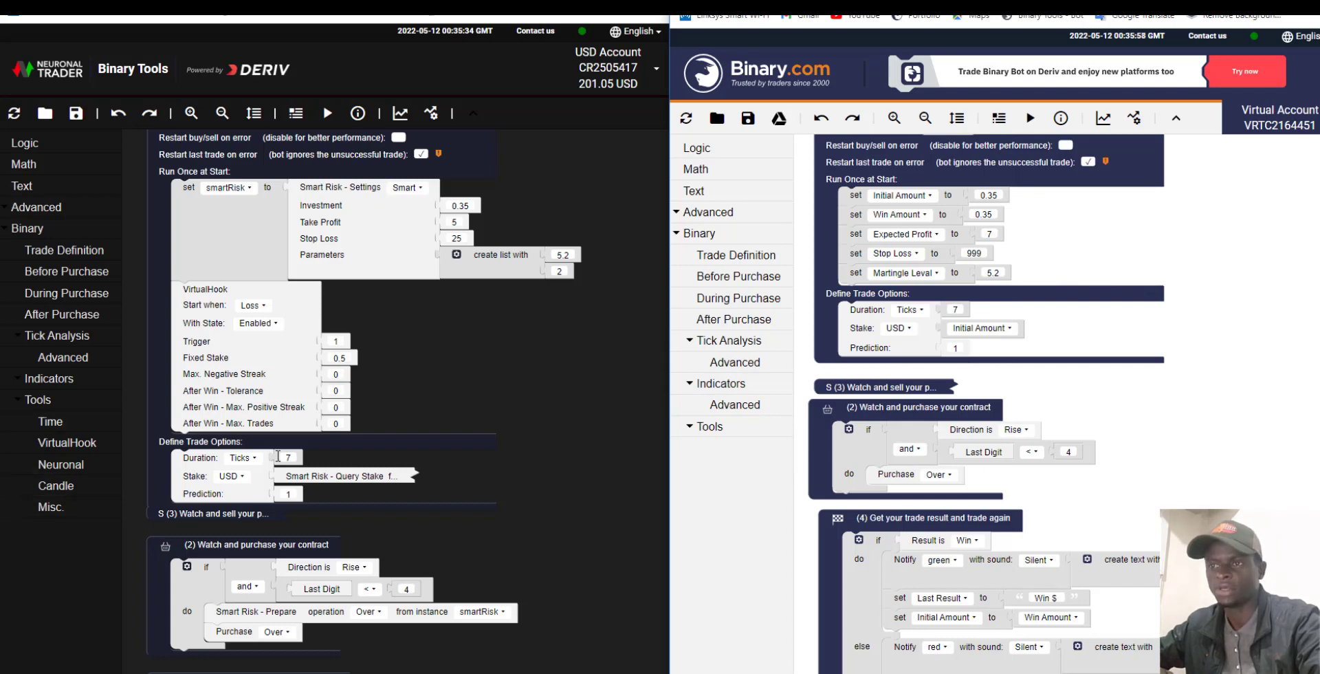
{"action": "left_click", "coordinate": [49, 377]}
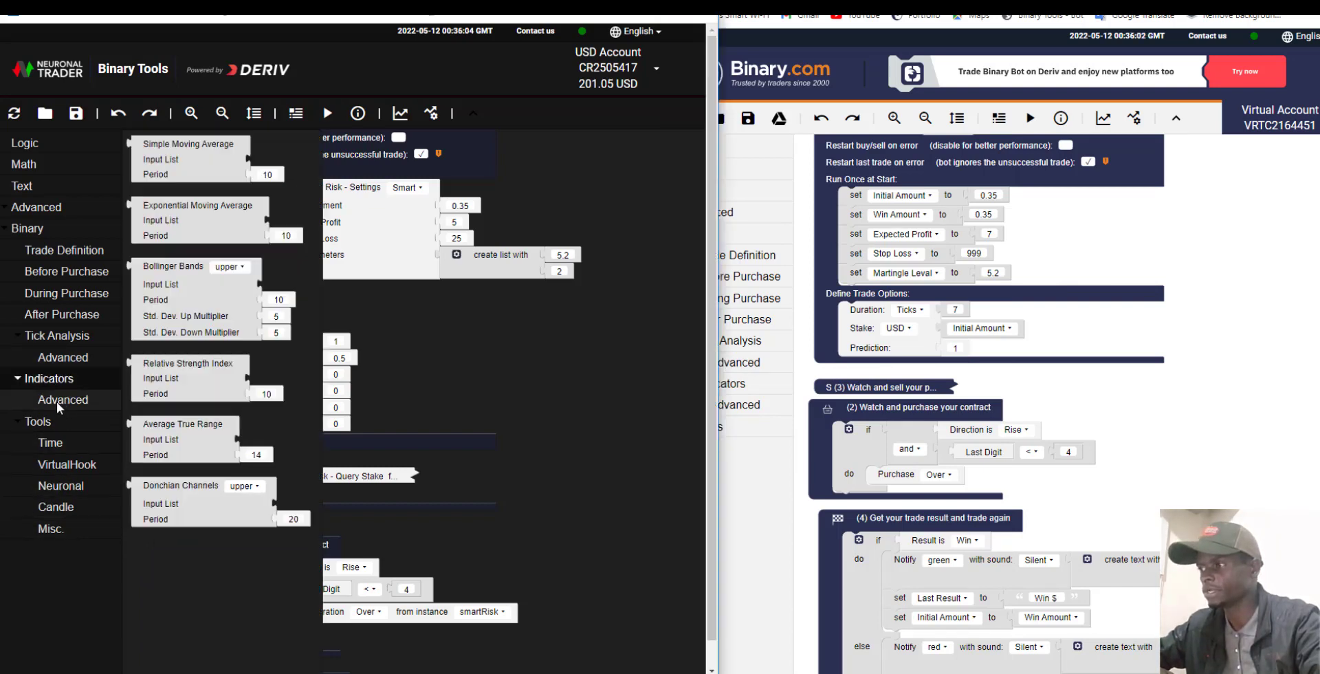
{"action": "left_click", "coordinate": [56, 402]}
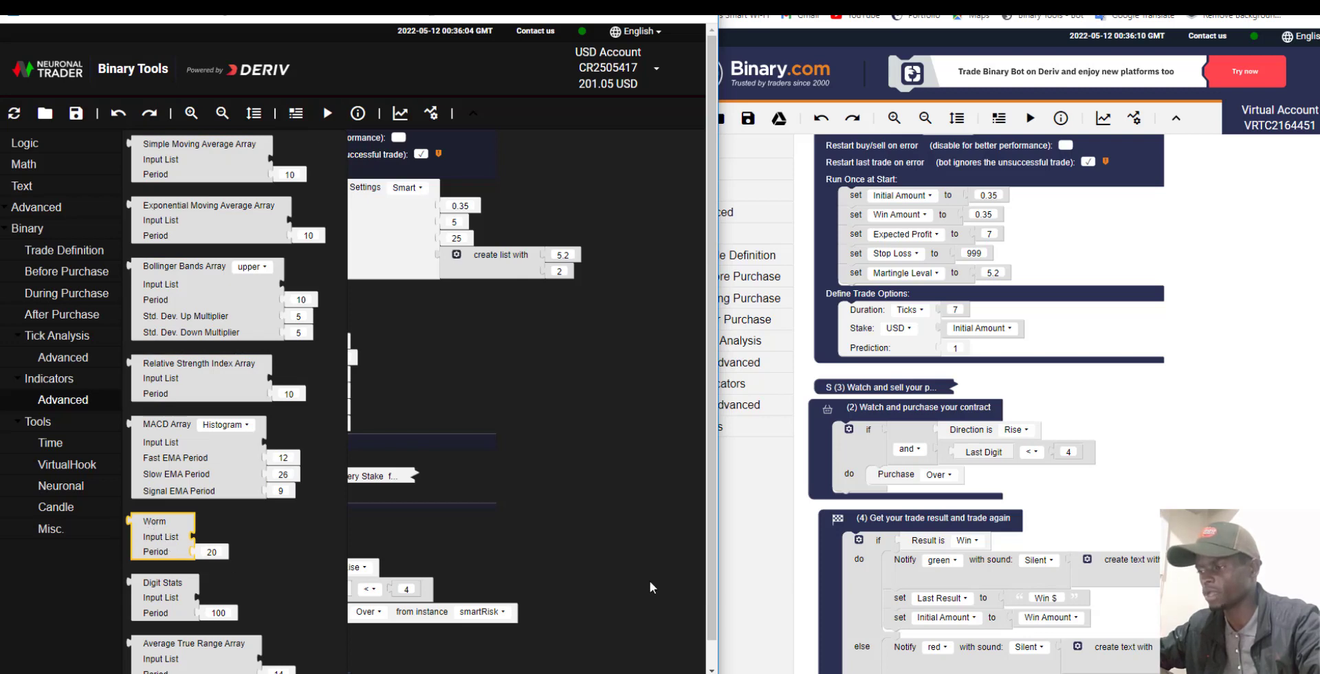
Step: Open Binary.com's Indicators > Advanced array blocks beside them for comparison
{"action": "left_click", "coordinate": [806, 345]}
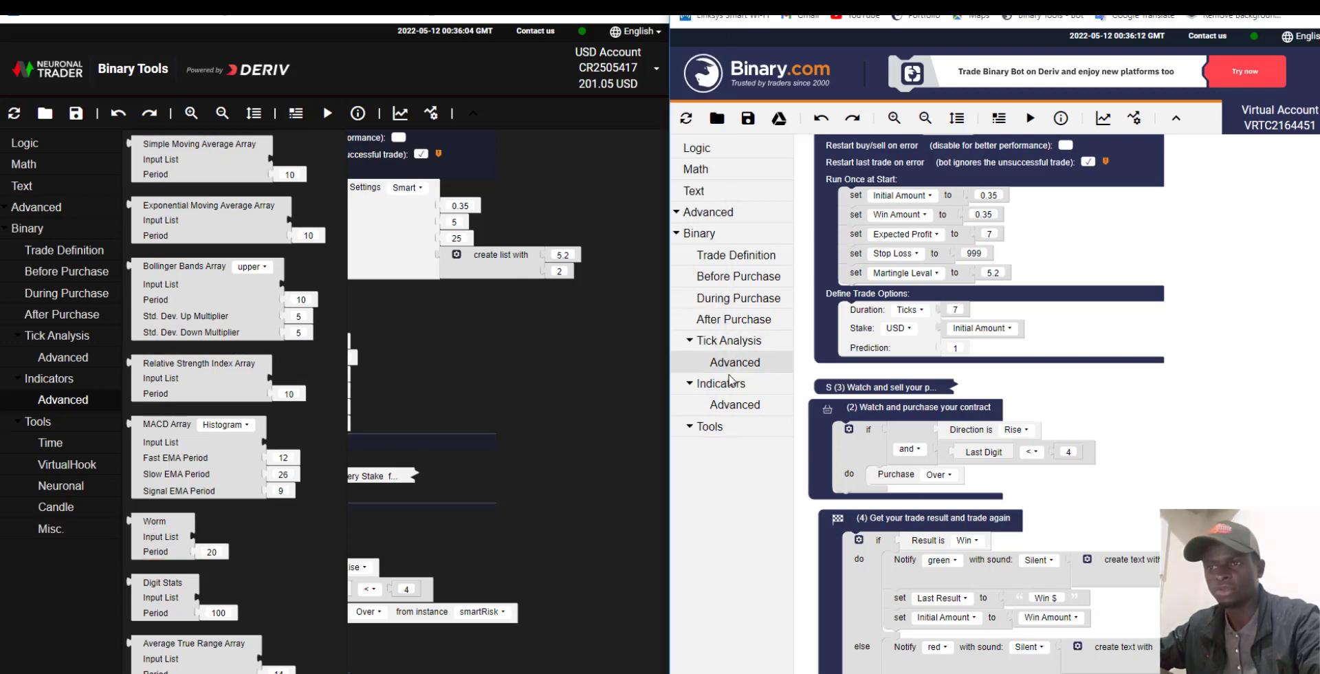
{"action": "left_click", "coordinate": [733, 362]}
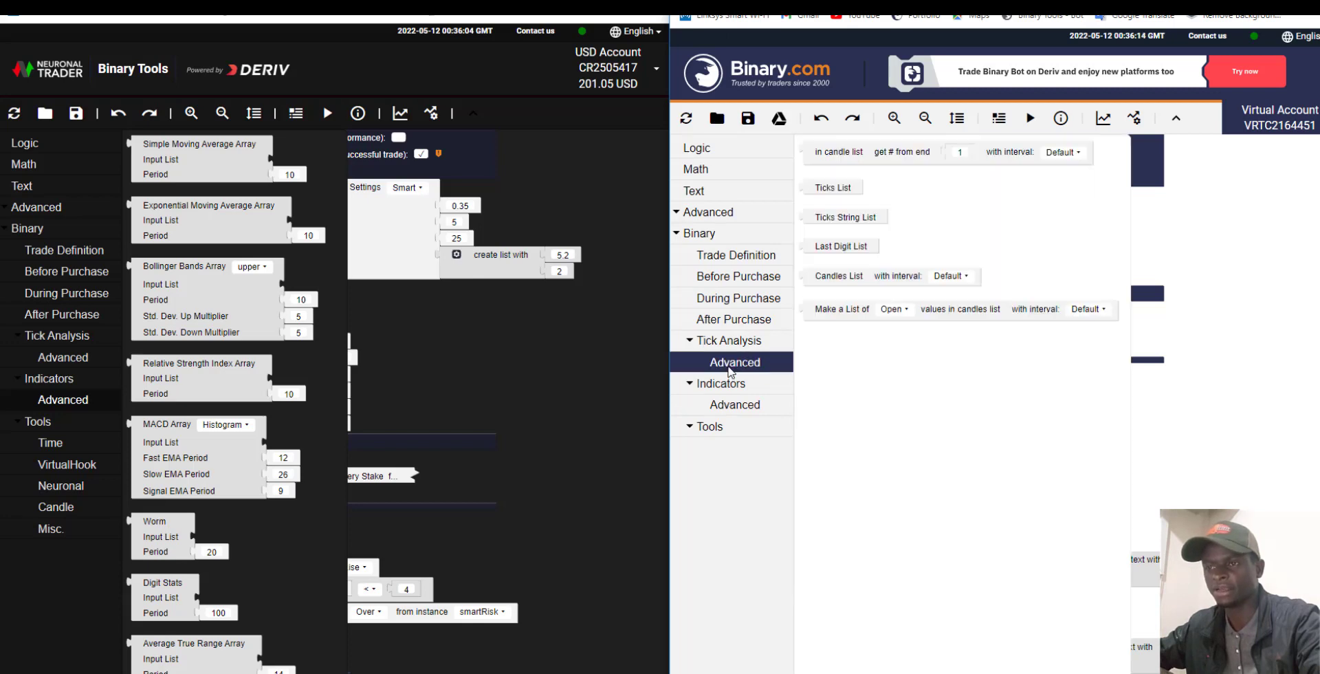
{"action": "left_click", "coordinate": [730, 369]}
{"action": "left_click", "coordinate": [719, 389]}
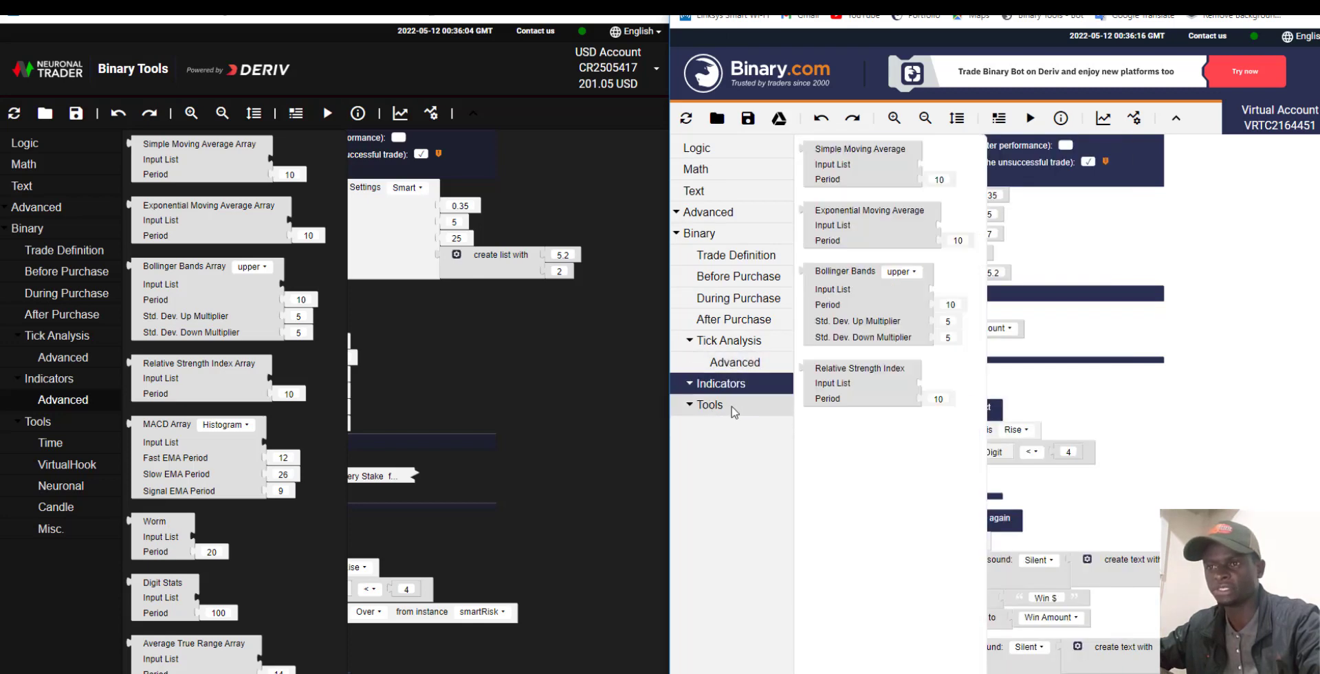
{"action": "left_click", "coordinate": [742, 406]}
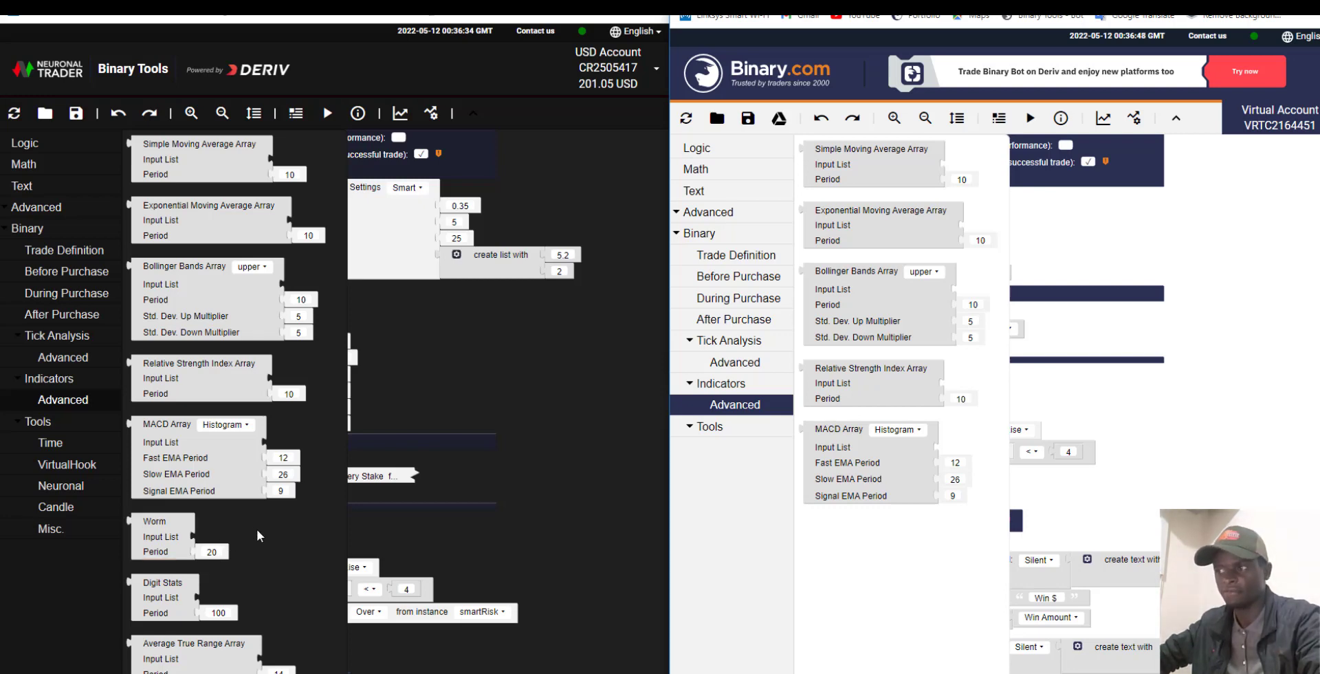
Step: Open Tick Analysis > Advanced in Binary Tools and examine the Check Digit Color Pattern block
{"action": "left_click", "coordinate": [65, 334]}
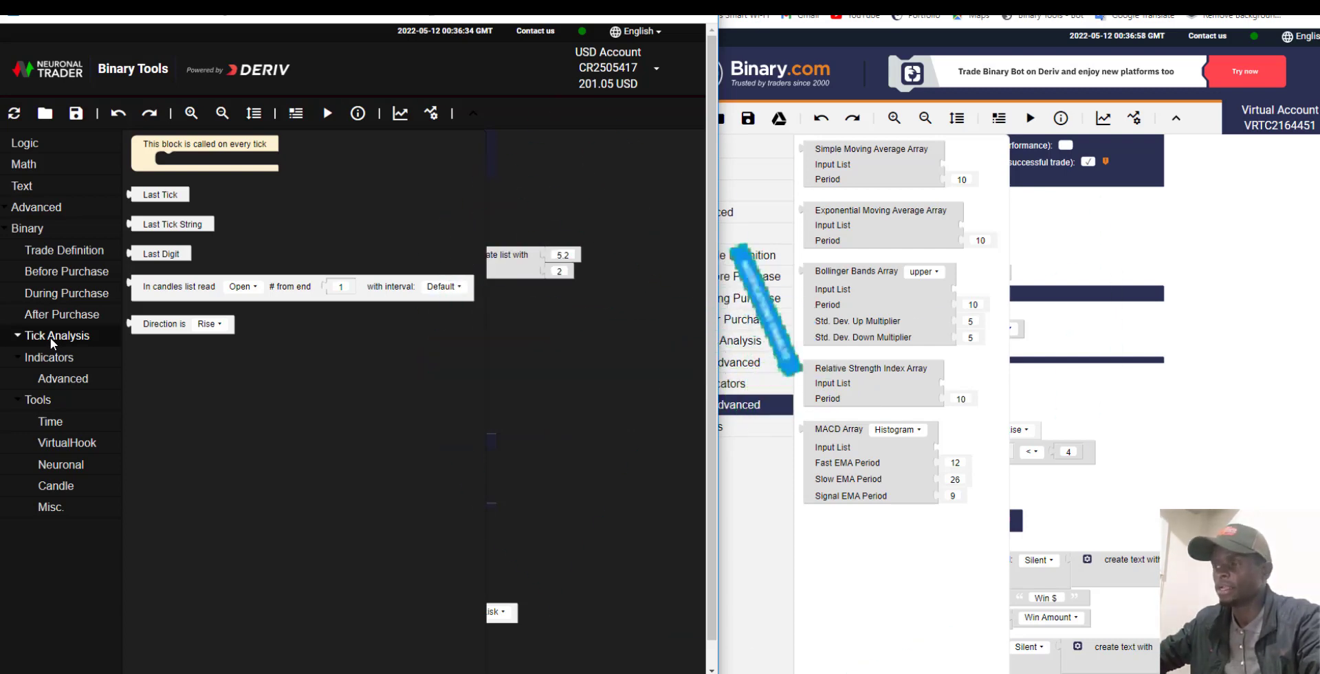
{"action": "left_click", "coordinate": [52, 340]}
{"action": "left_click", "coordinate": [59, 358]}
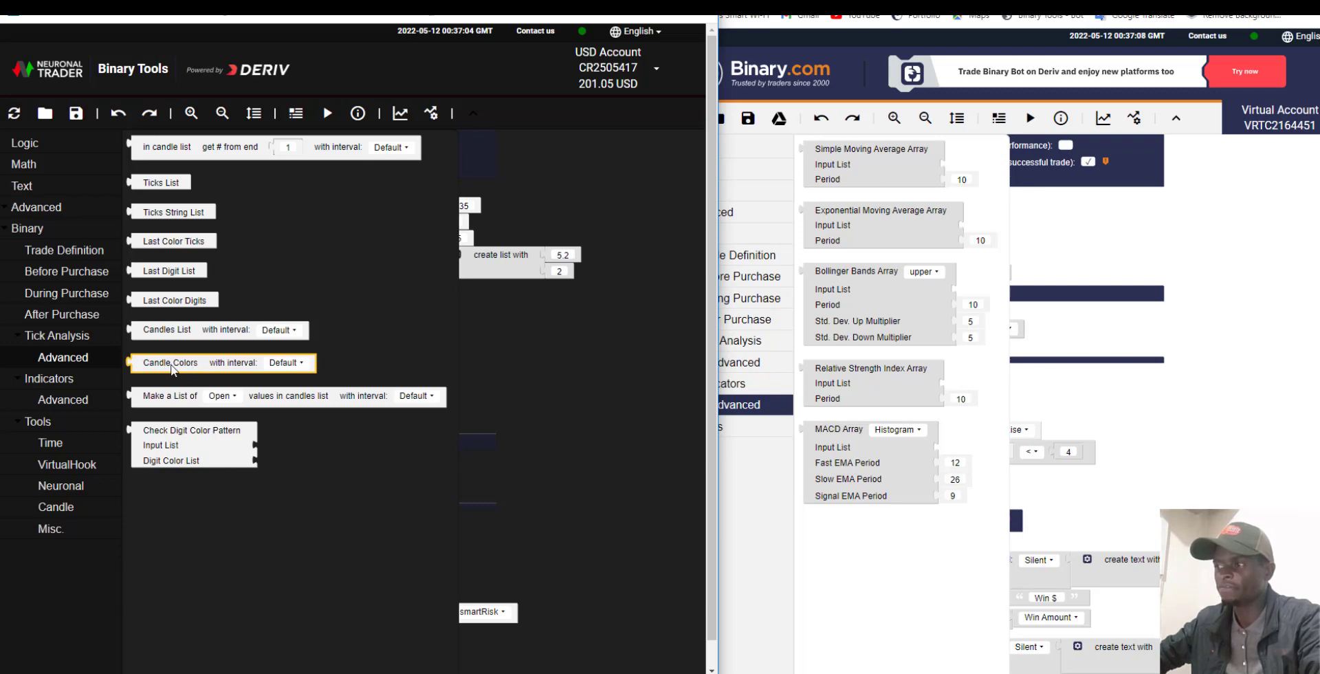
{"action": "left_click", "coordinate": [198, 433]}
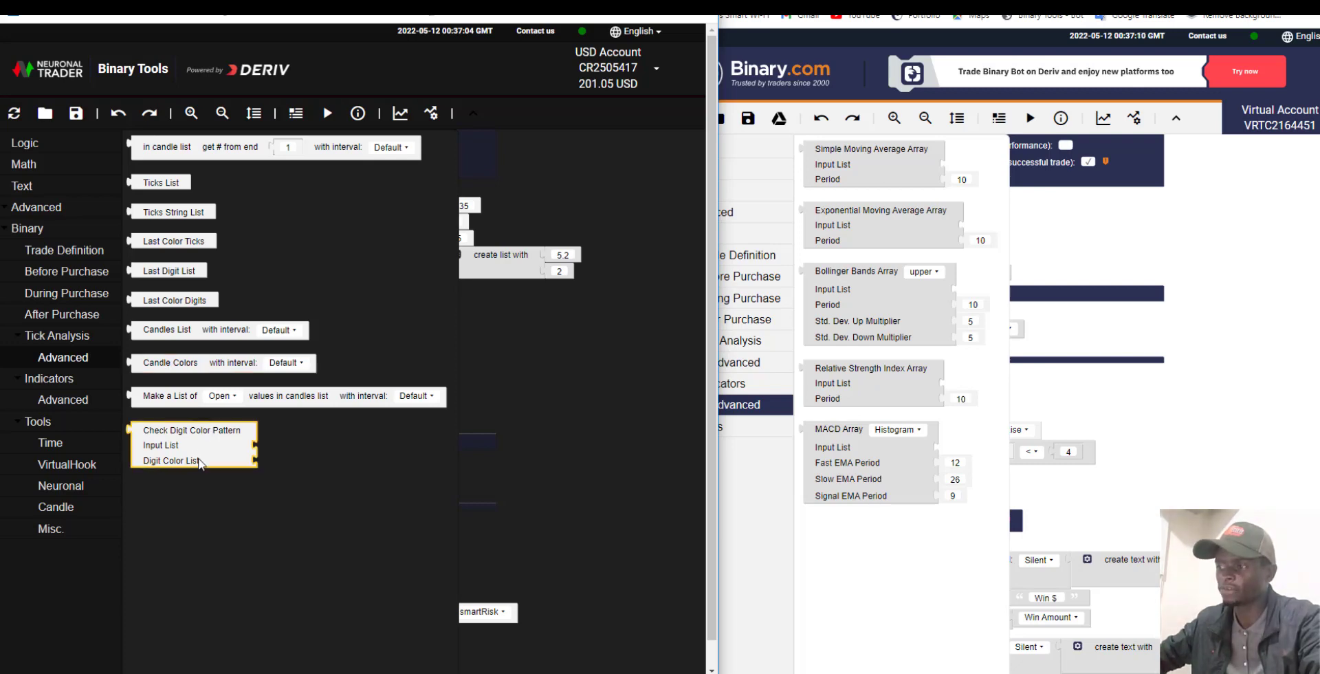
{"action": "left_click", "coordinate": [218, 404]}
{"action": "left_click", "coordinate": [189, 422]}
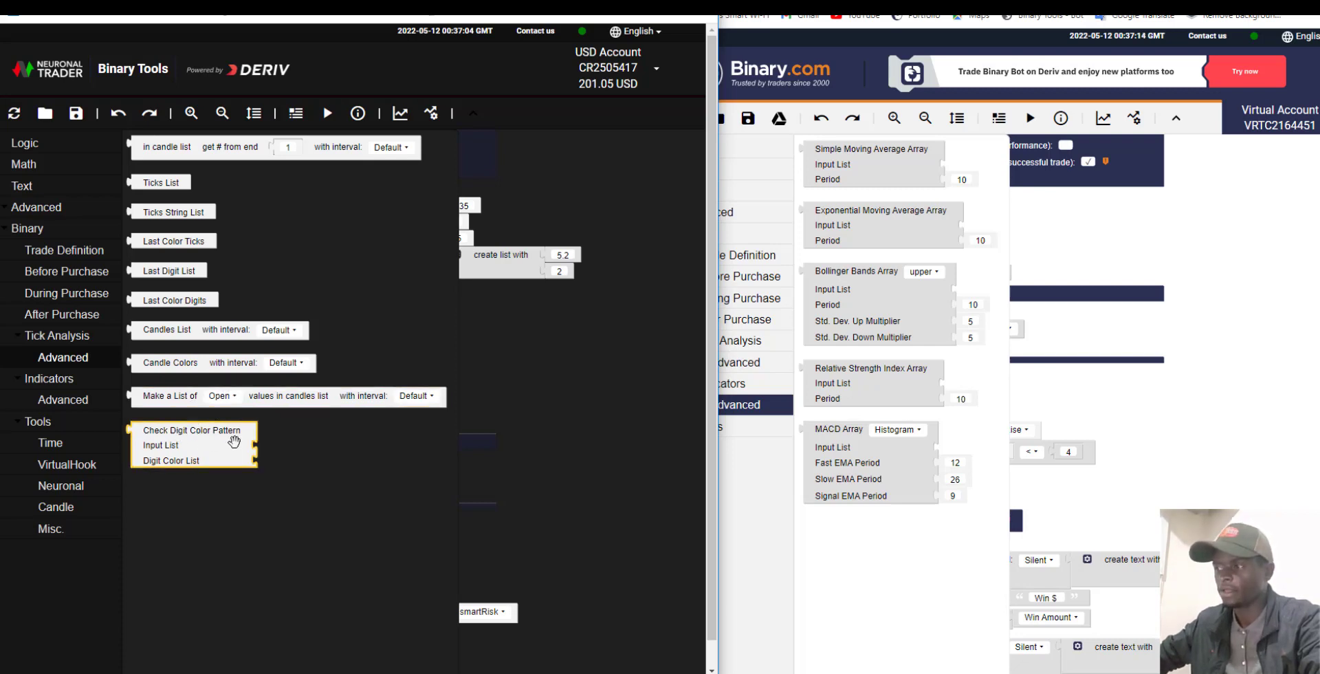
{"action": "left_click", "coordinate": [197, 494]}
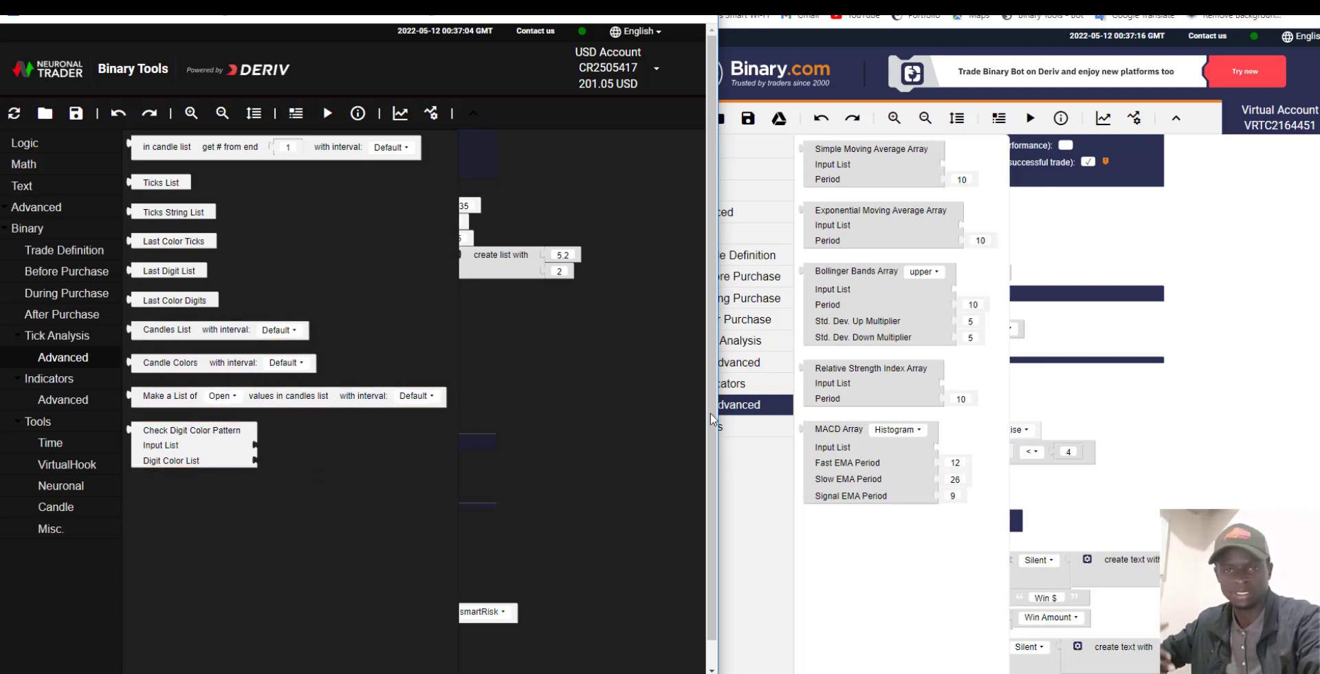
{"action": "left_click", "coordinate": [1042, 381]}
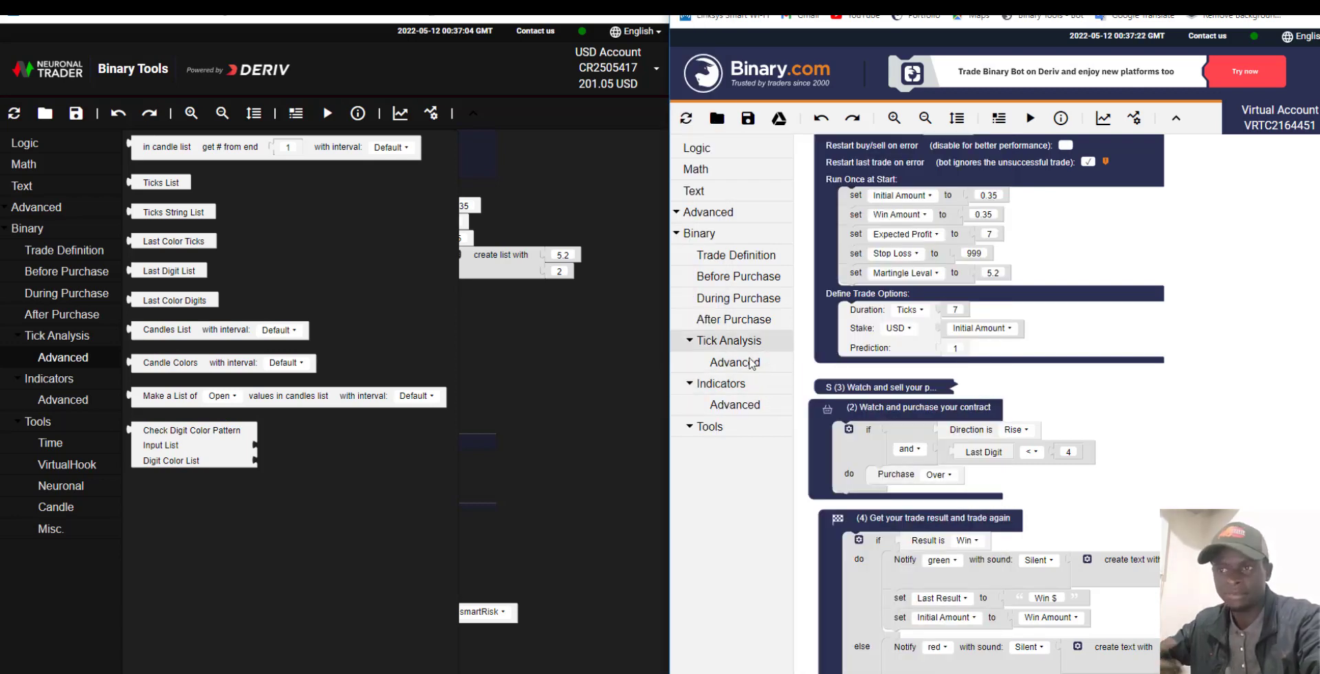
Step: Open Binary.com's Tick Analysis > Advanced blocks and point out the Candles List block
{"action": "left_click", "coordinate": [357, 201]}
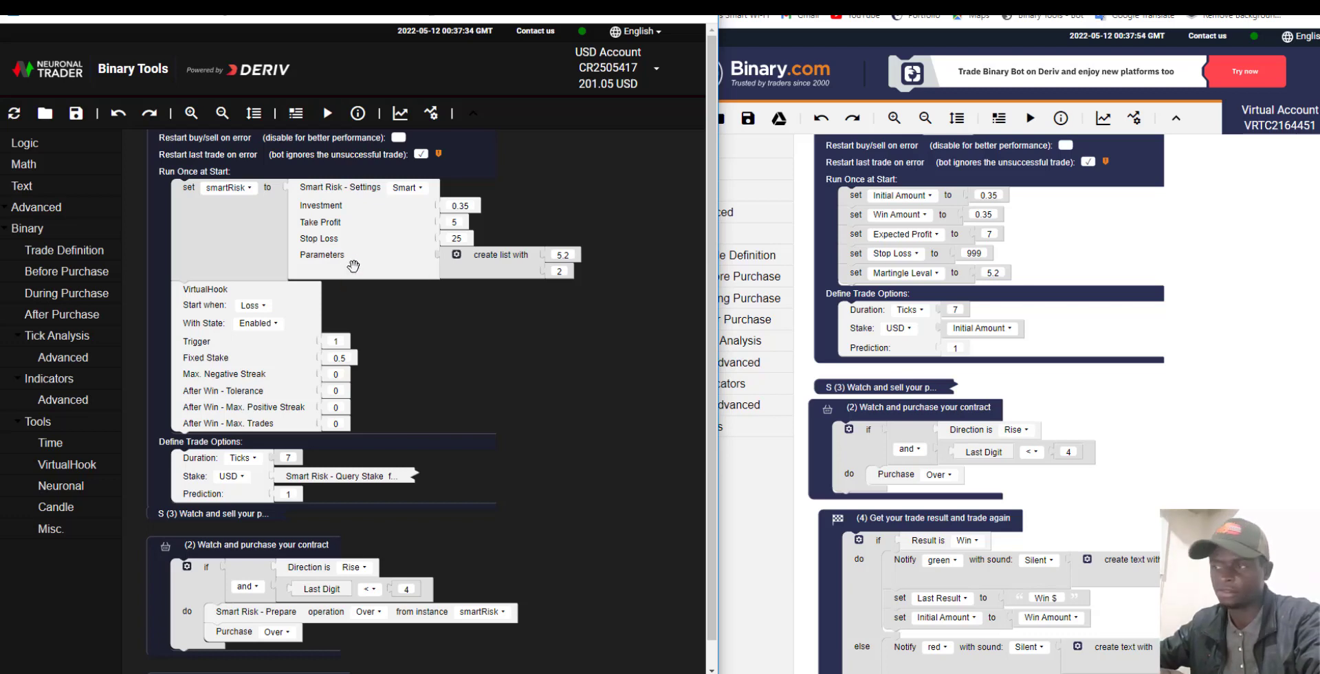
{"action": "left_click", "coordinate": [1103, 410]}
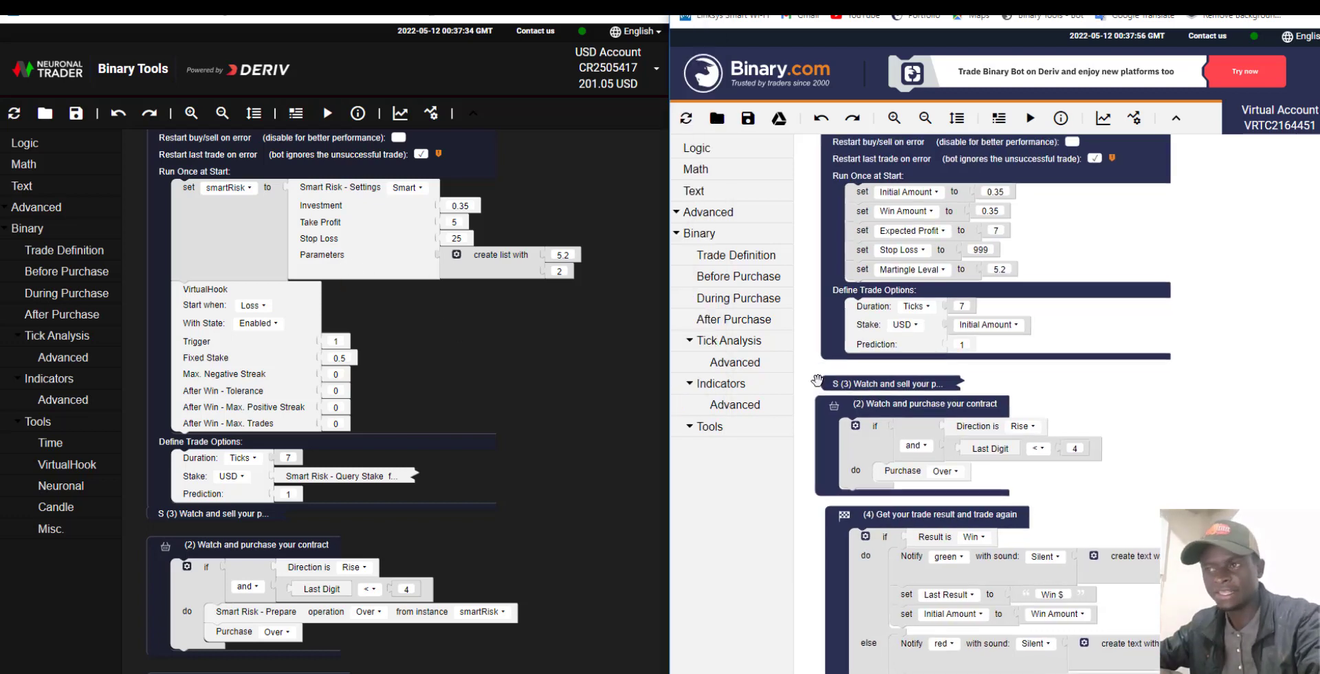
{"action": "left_click", "coordinate": [741, 341]}
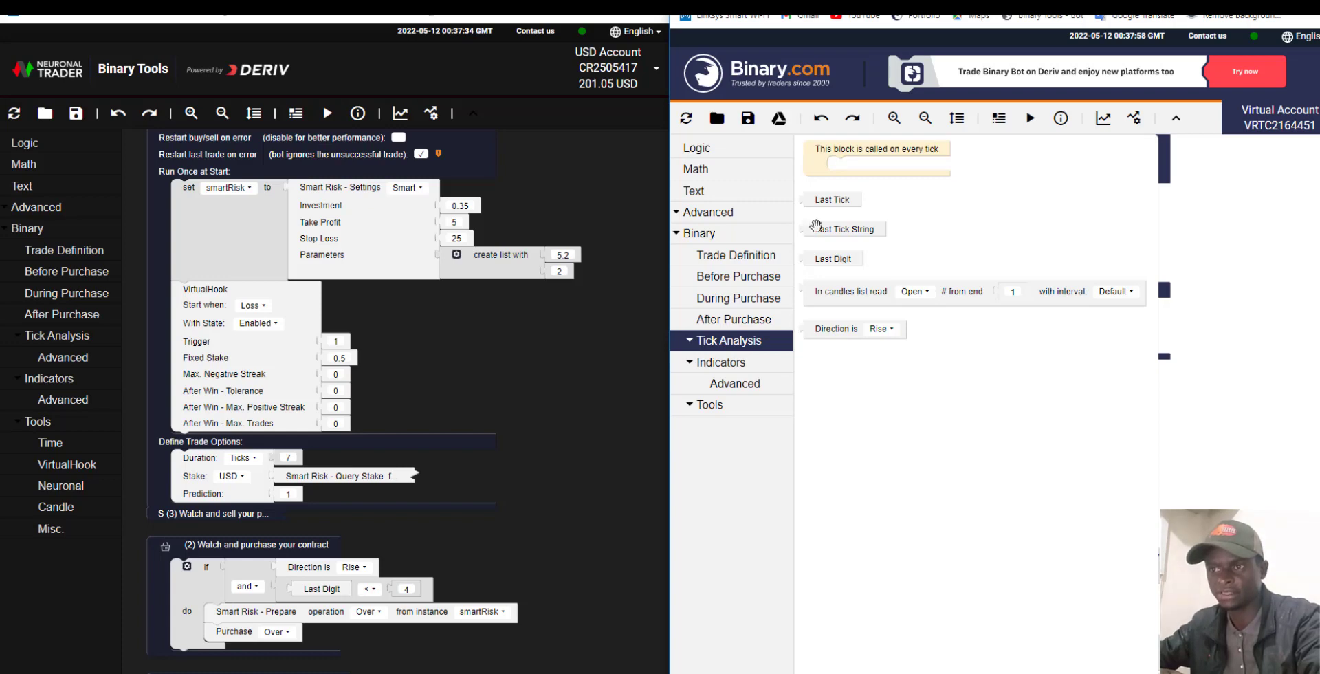
{"action": "left_click", "coordinate": [735, 363]}
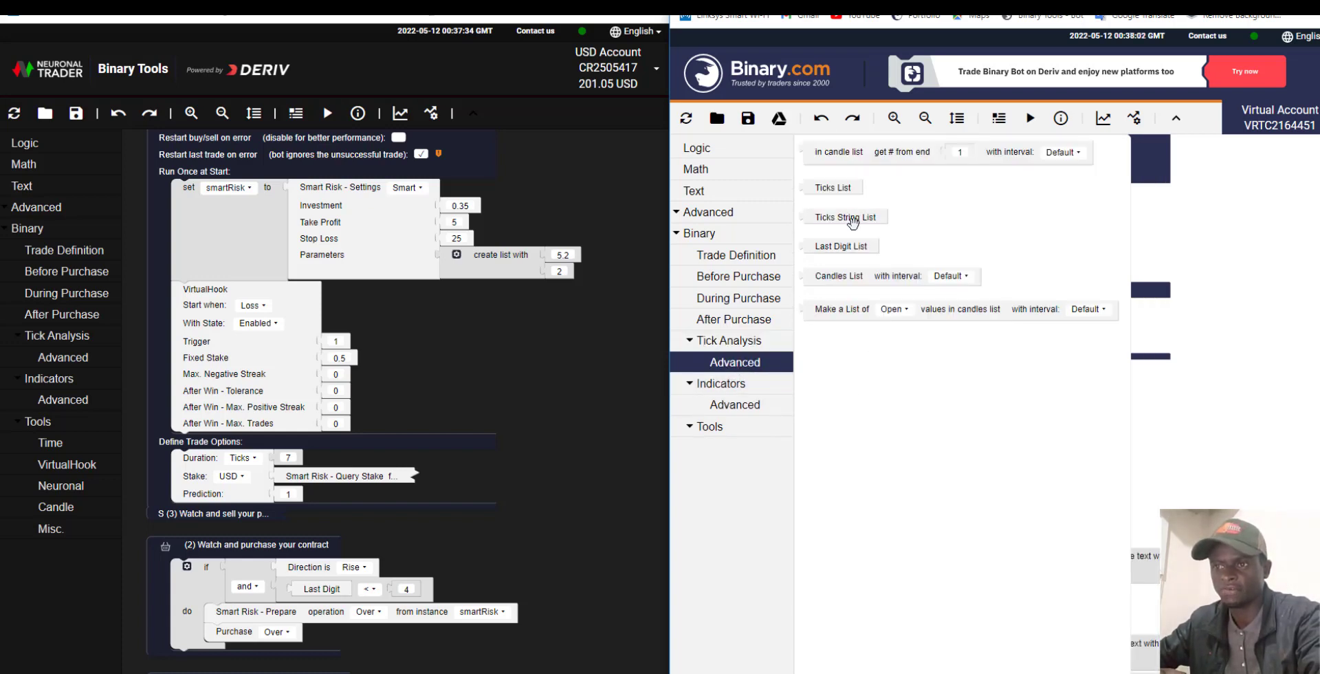
{"action": "left_click", "coordinate": [845, 275]}
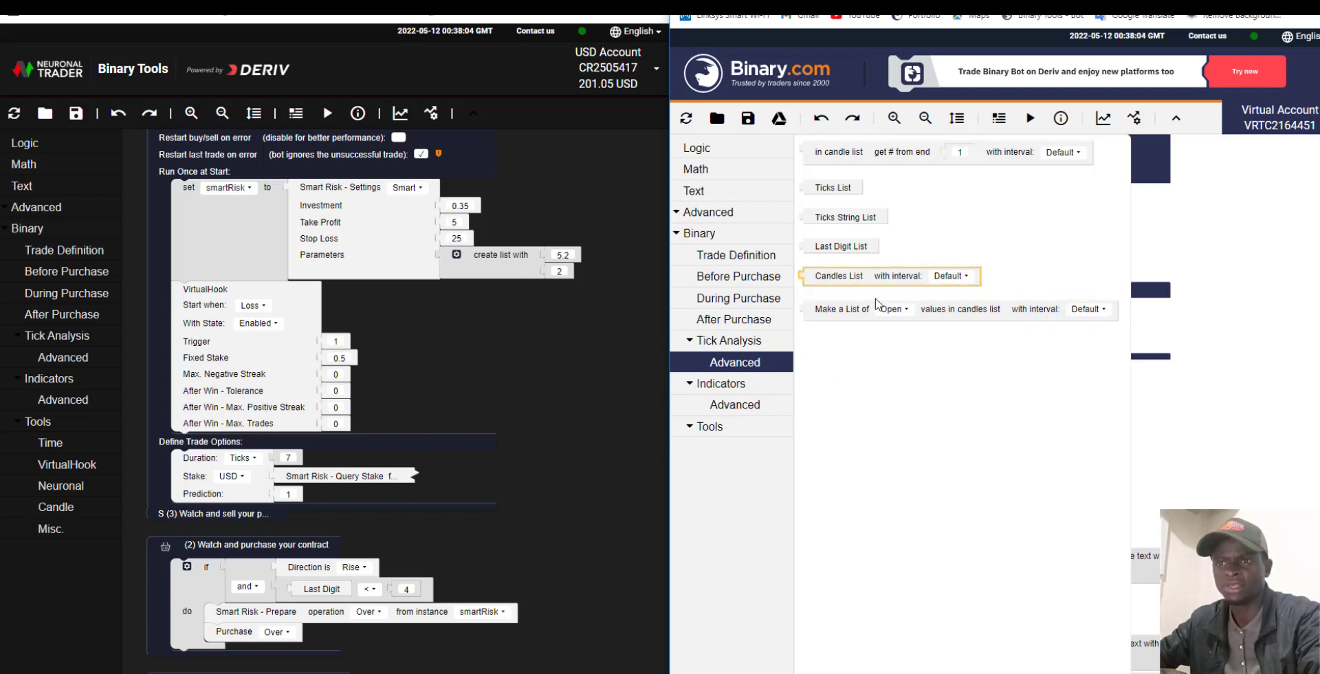
Step: Compare with Binary Tools' advanced Tick Analysis blocks, then close the palettes to show both workspaces
{"action": "left_click", "coordinate": [59, 334]}
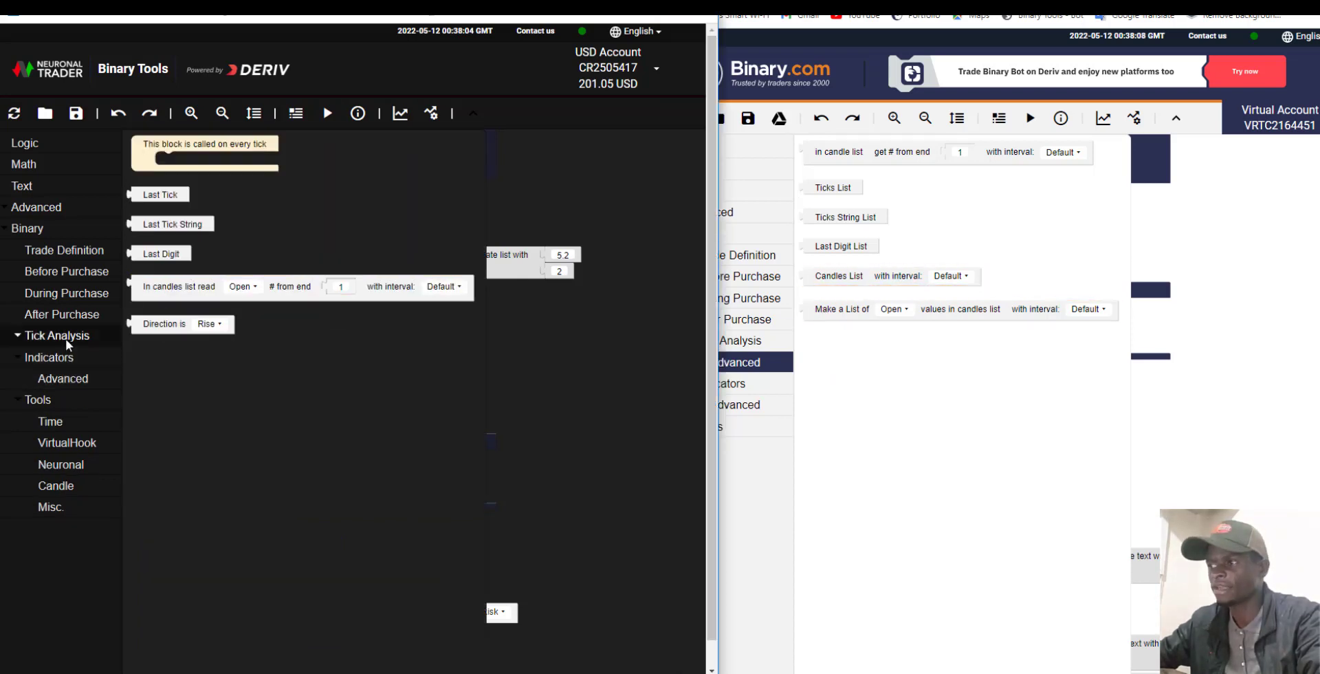
{"action": "left_click", "coordinate": [82, 359]}
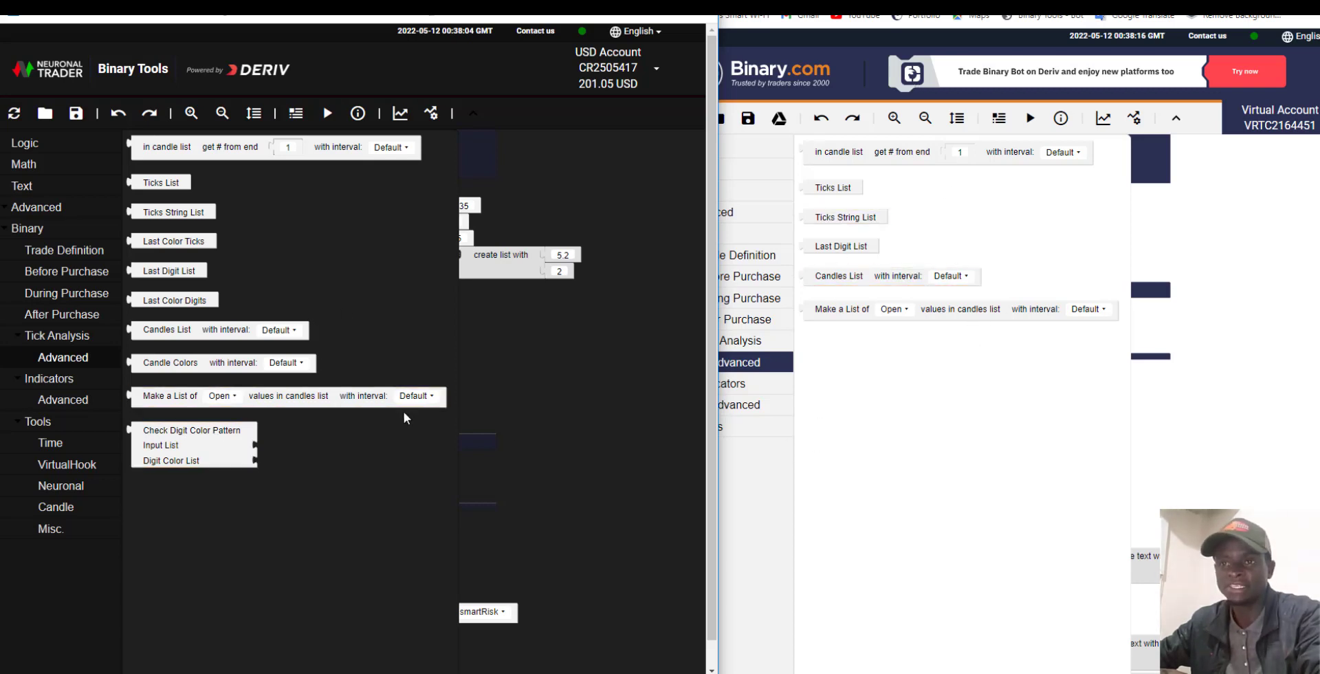
{"action": "left_click", "coordinate": [545, 385]}
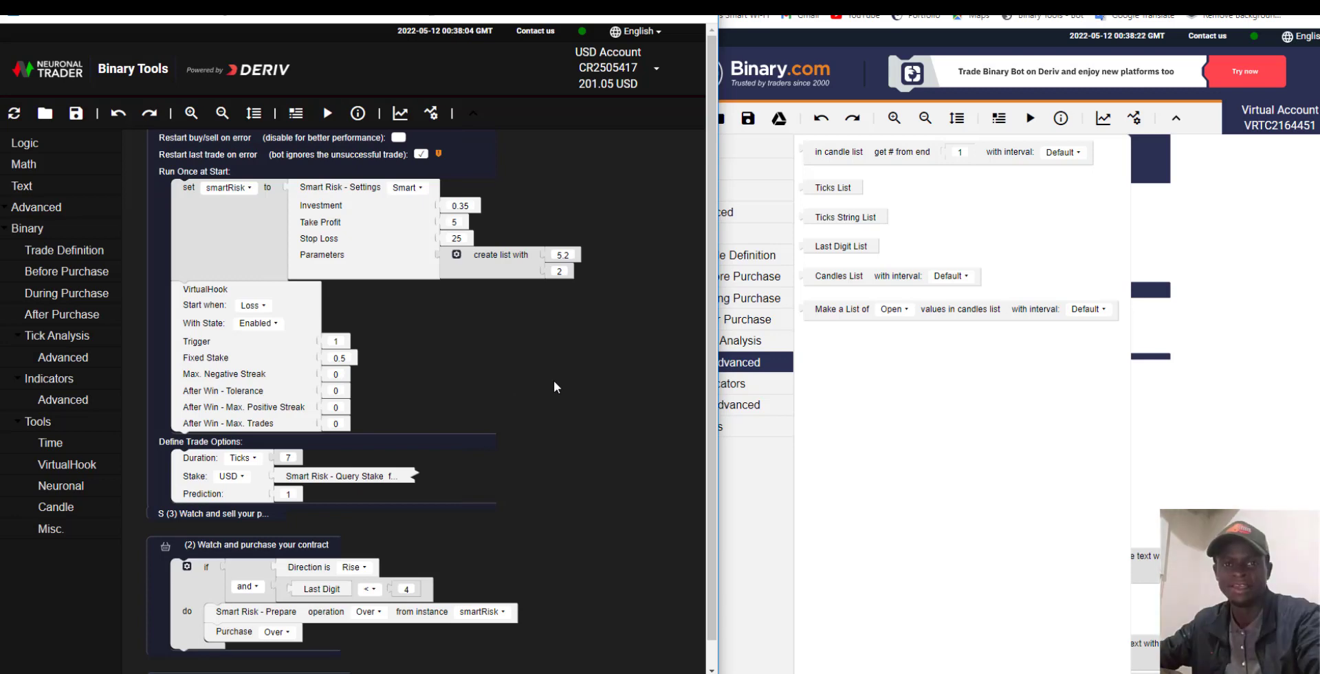
{"action": "left_click", "coordinate": [818, 392]}
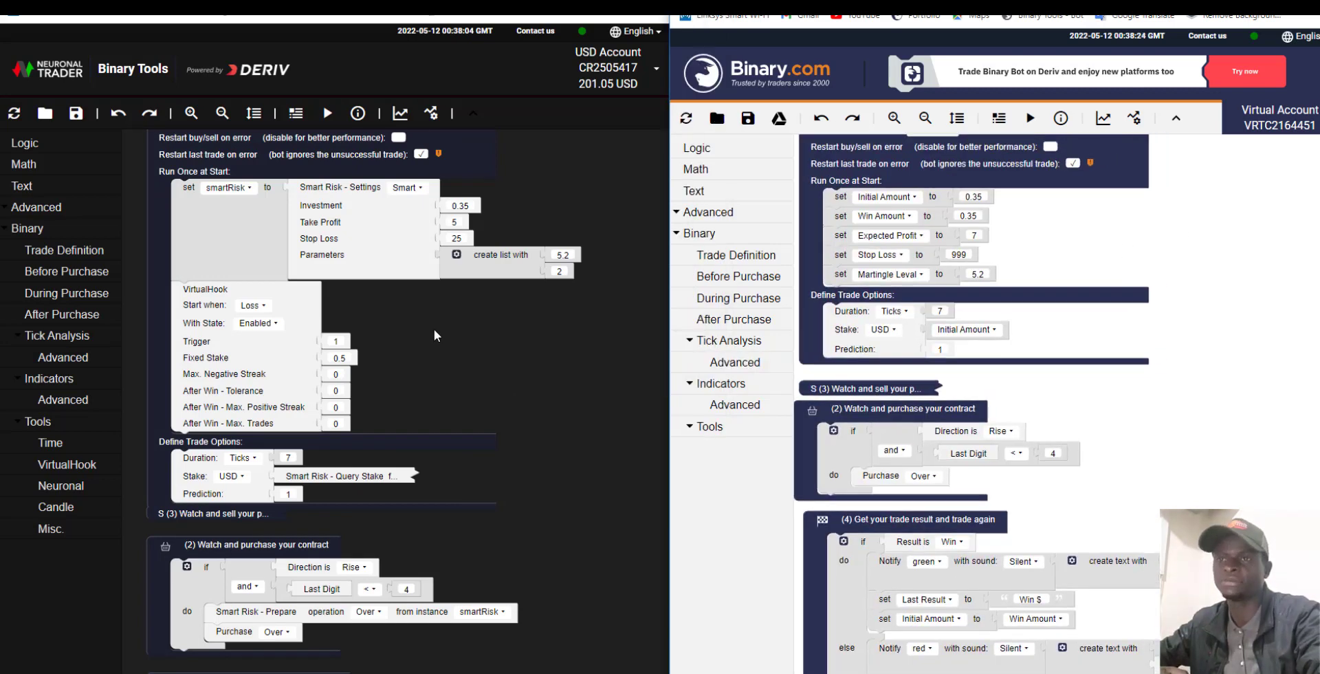